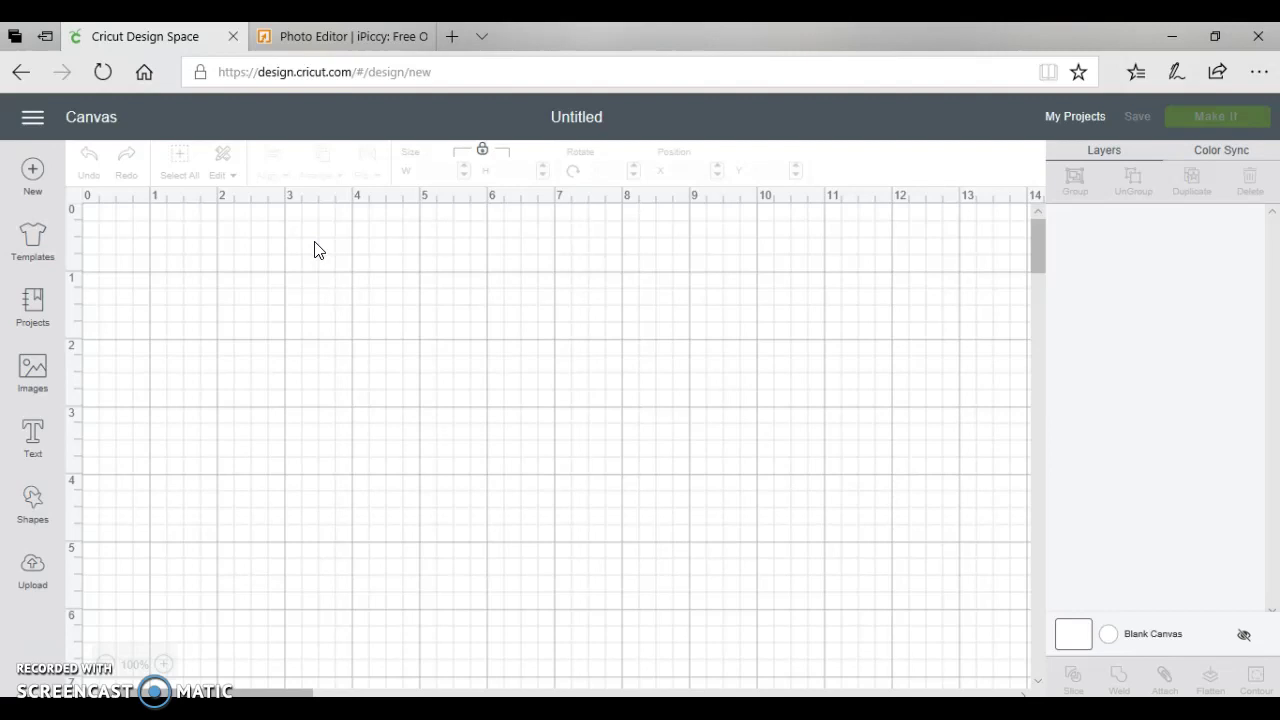
- In iPiccy, upload myhandwriting from the Desktop into the image library beside AllWhitePNG
left_click(337, 40)
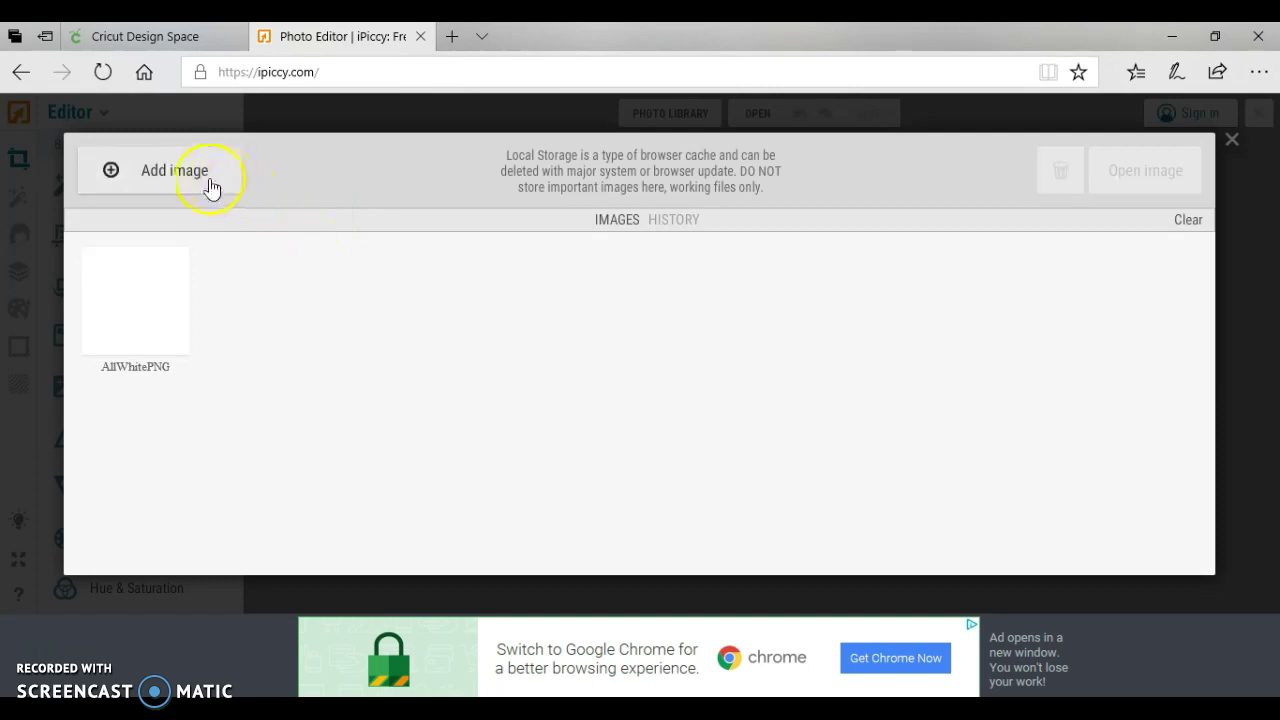
left_click(168, 174)
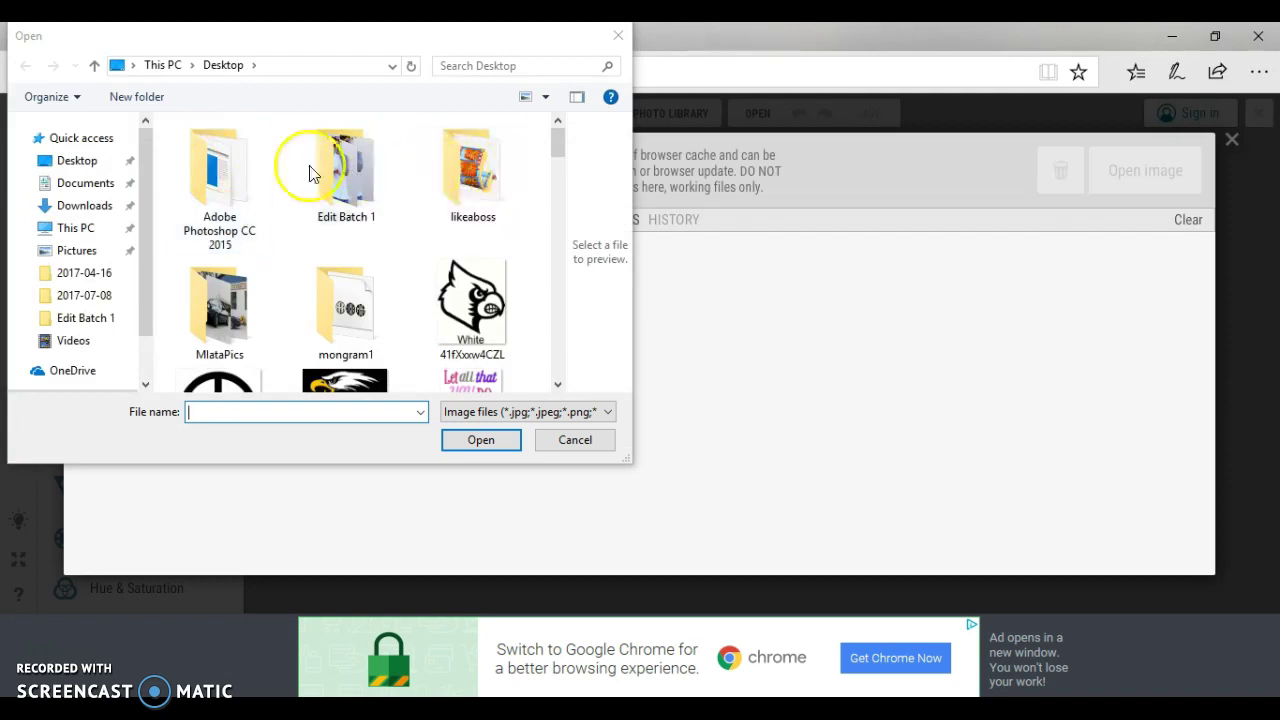
left_click(64, 163)
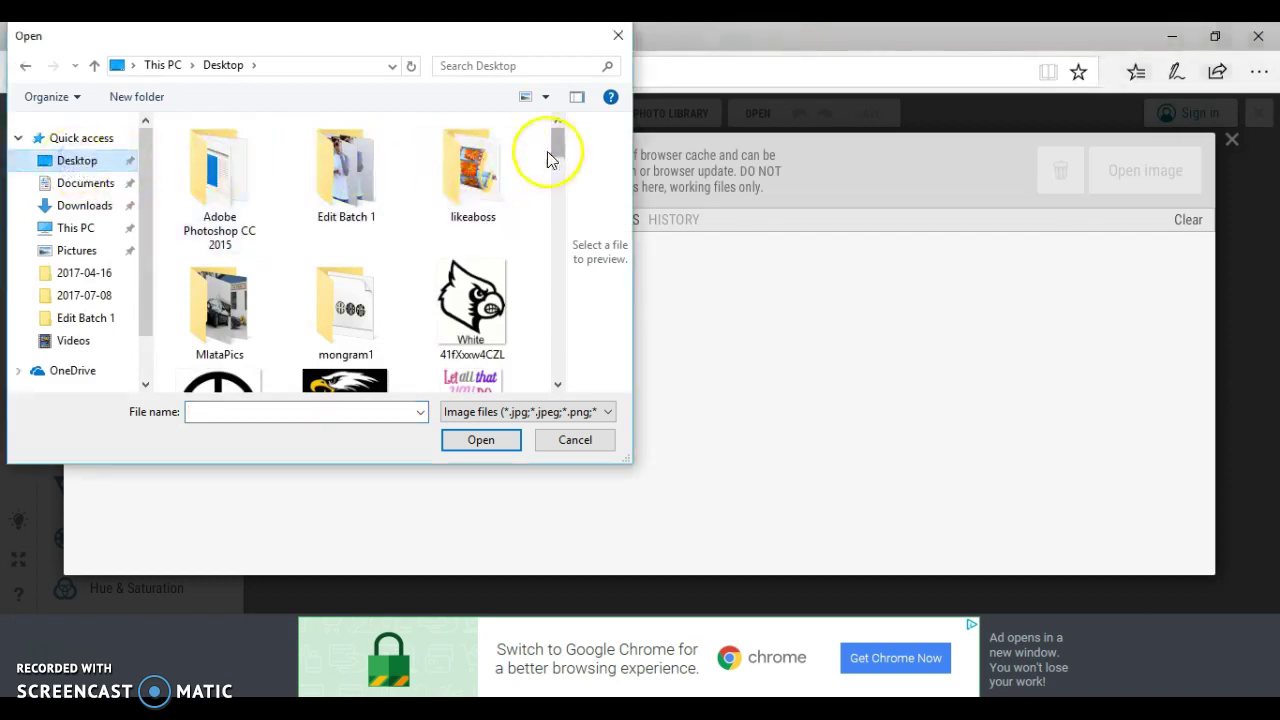
left_click_drag(553, 144, 552, 294)
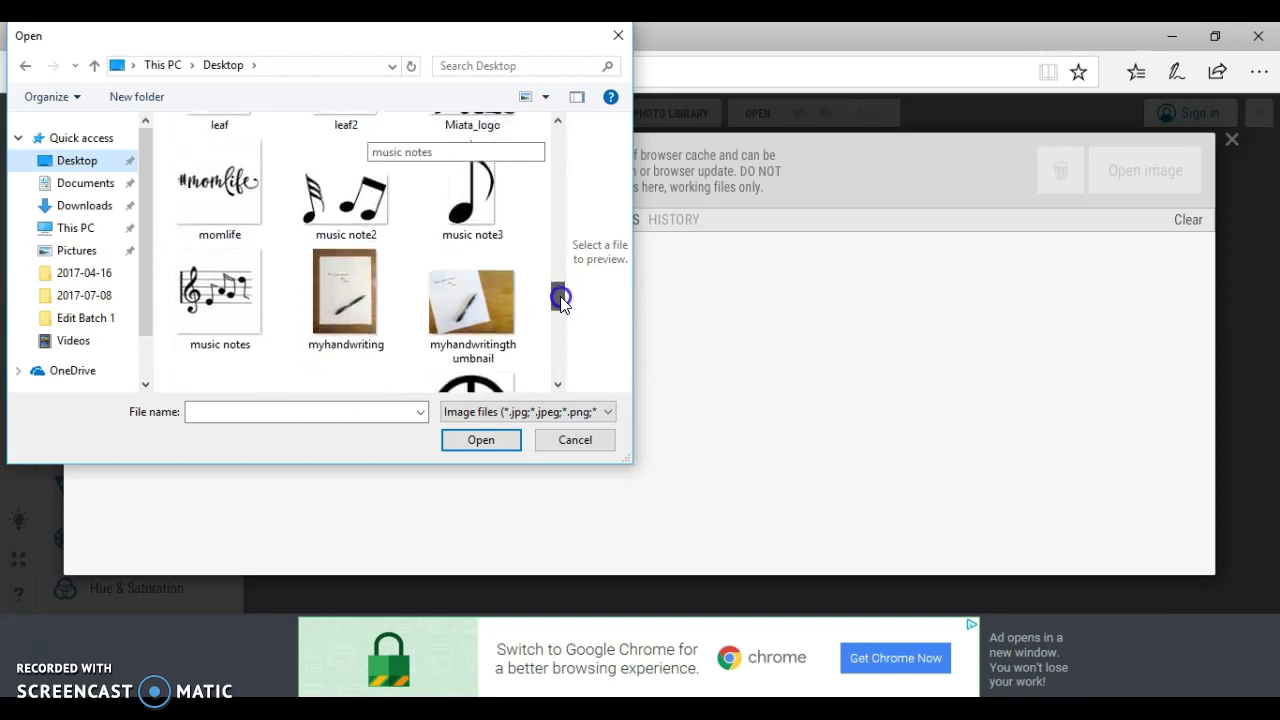
left_click(352, 288)
double_click(352, 288)
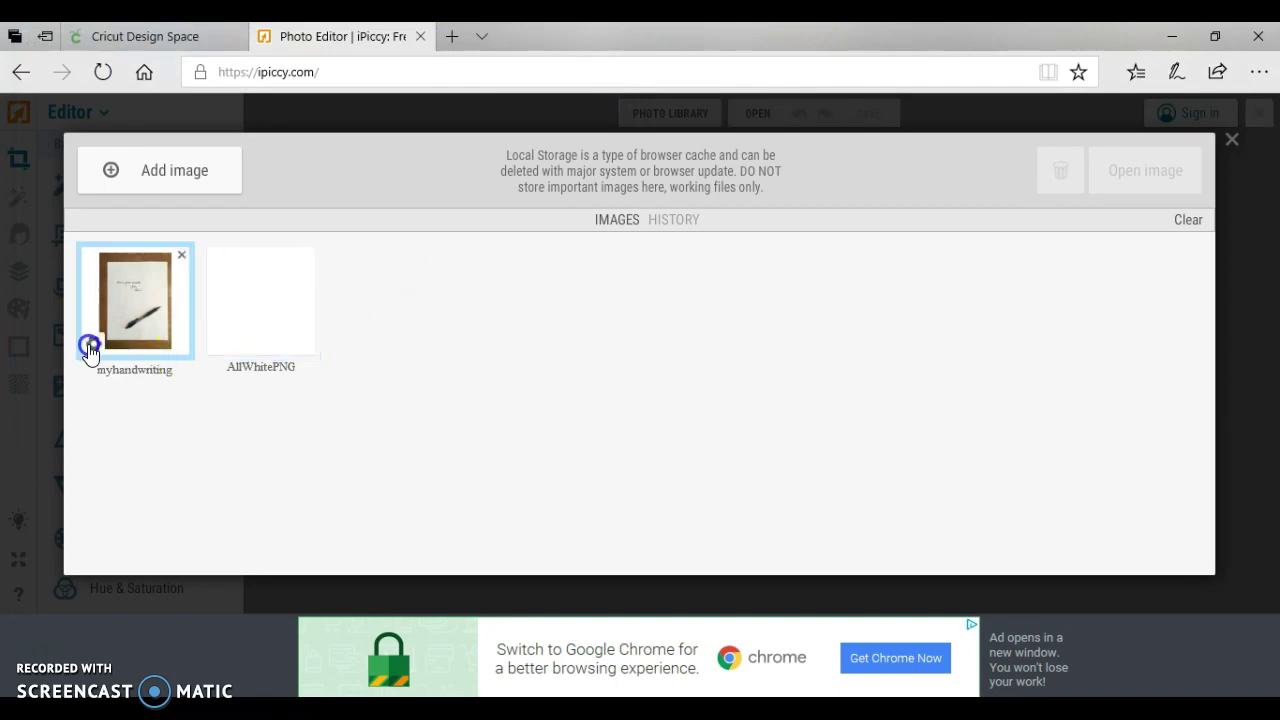
left_click(89, 345)
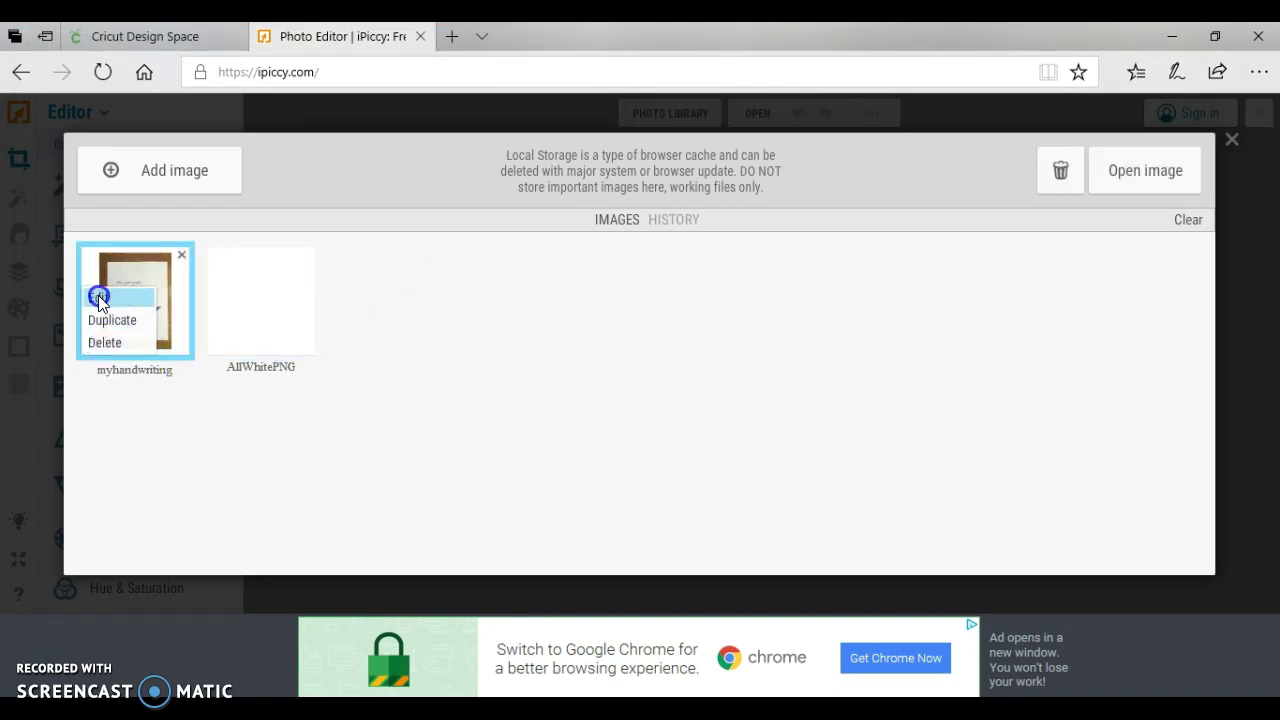
- Open myhandwriting for editing and crop it tightly around the note to 1423 x 845 px
left_click(99, 298)
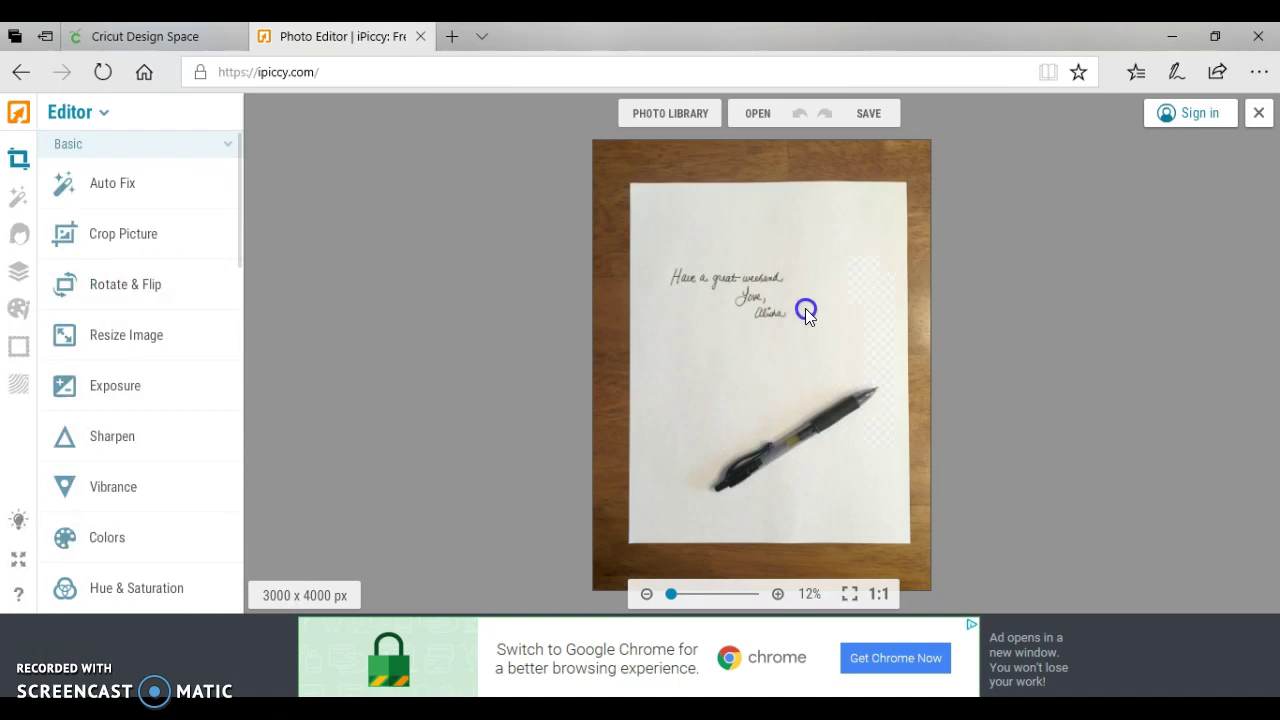
left_click(764, 393)
left_click(123, 238)
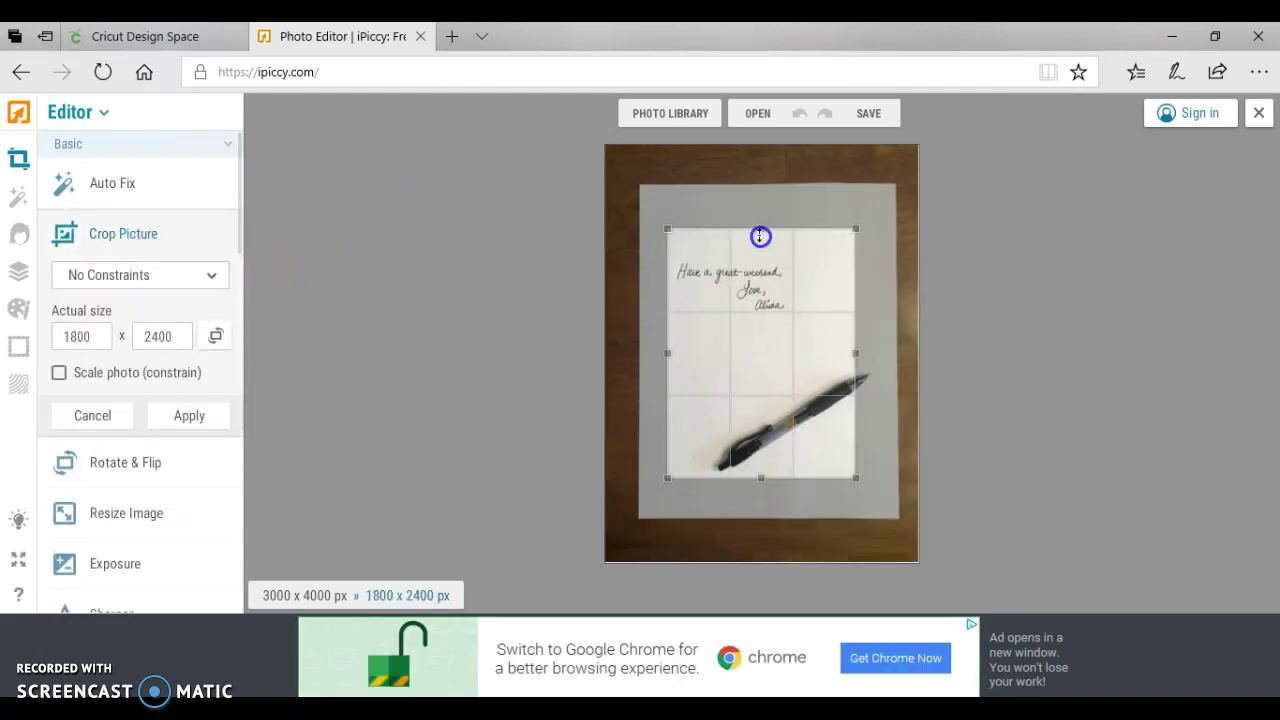
left_click_drag(760, 231, 764, 243)
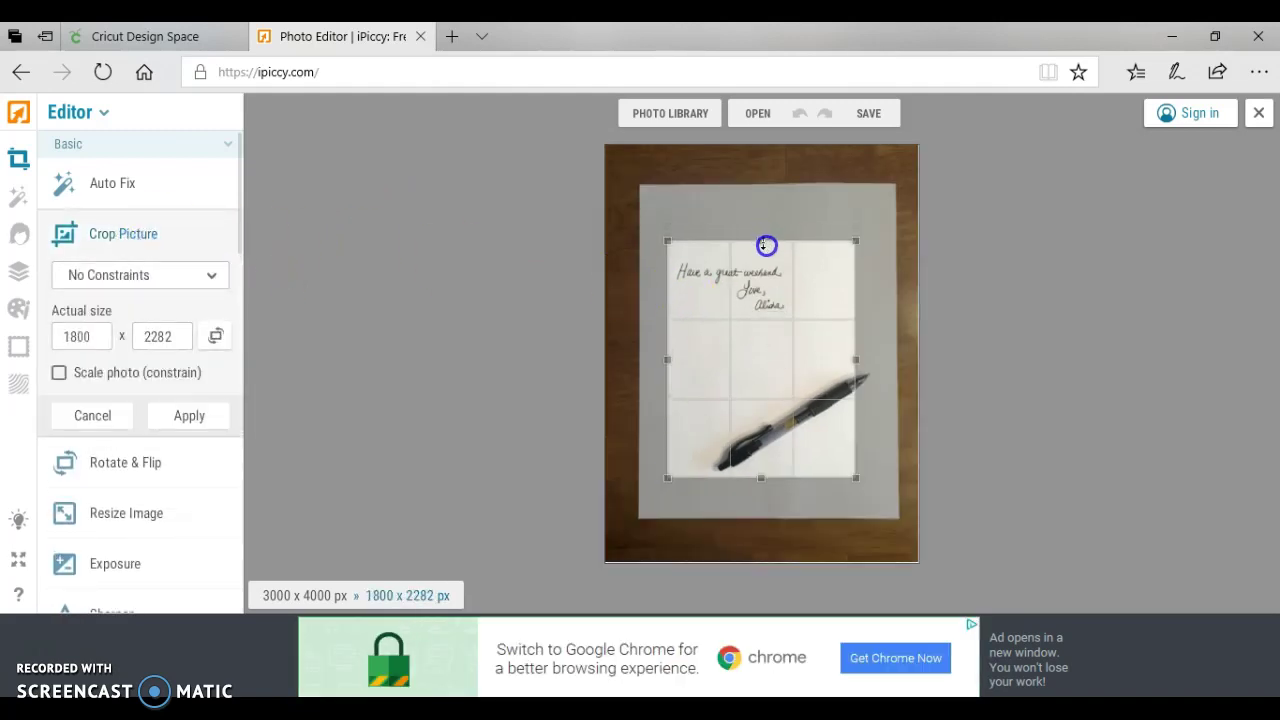
left_click_drag(766, 483, 754, 340)
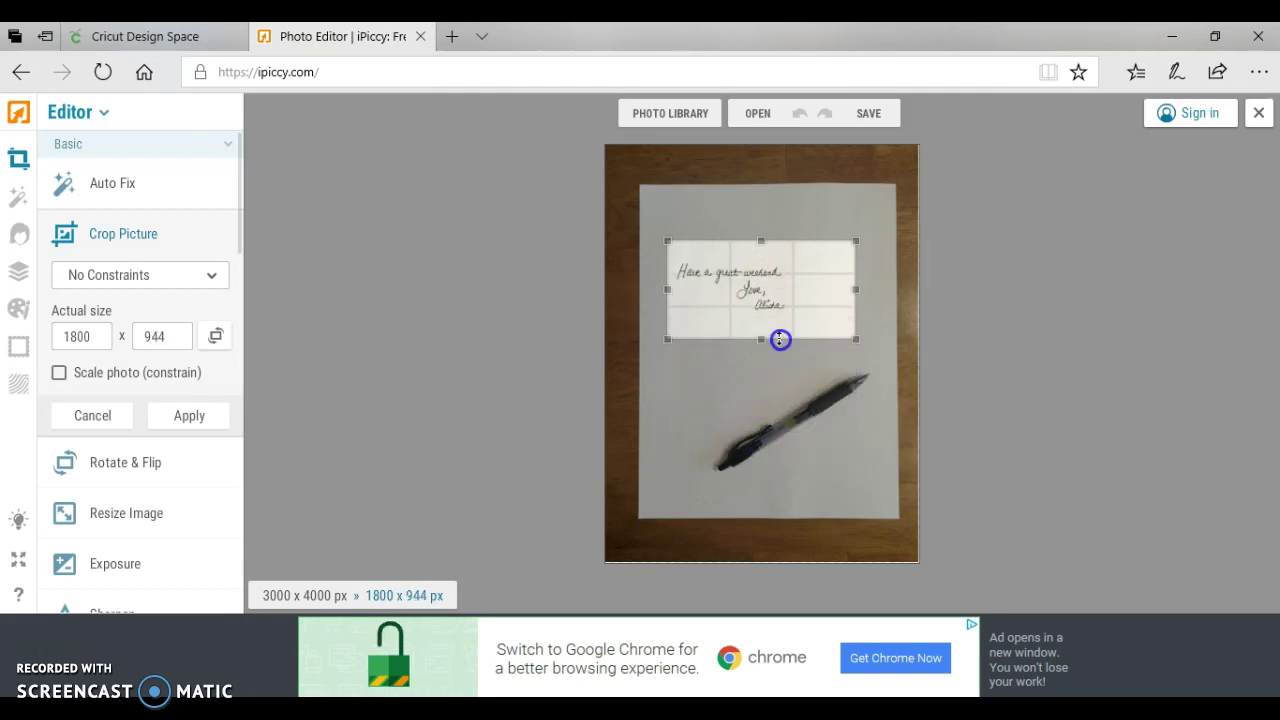
left_click_drag(856, 291, 812, 289)
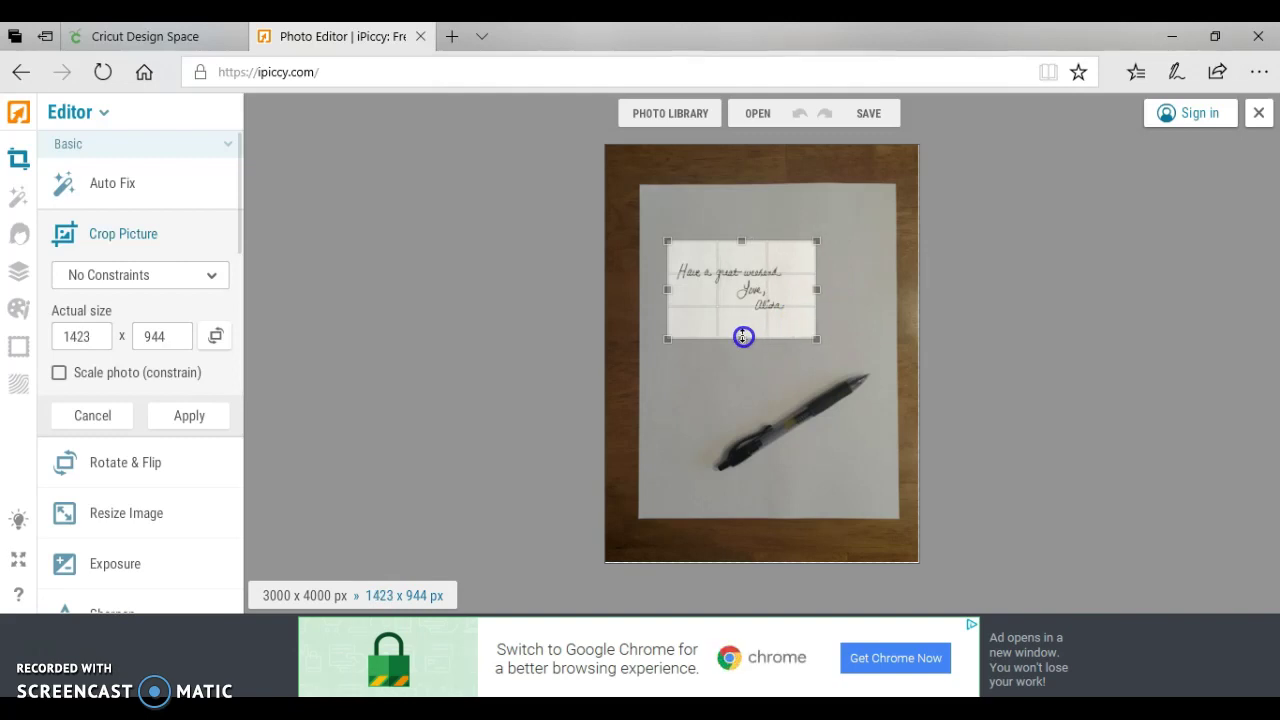
left_click_drag(743, 336, 743, 325)
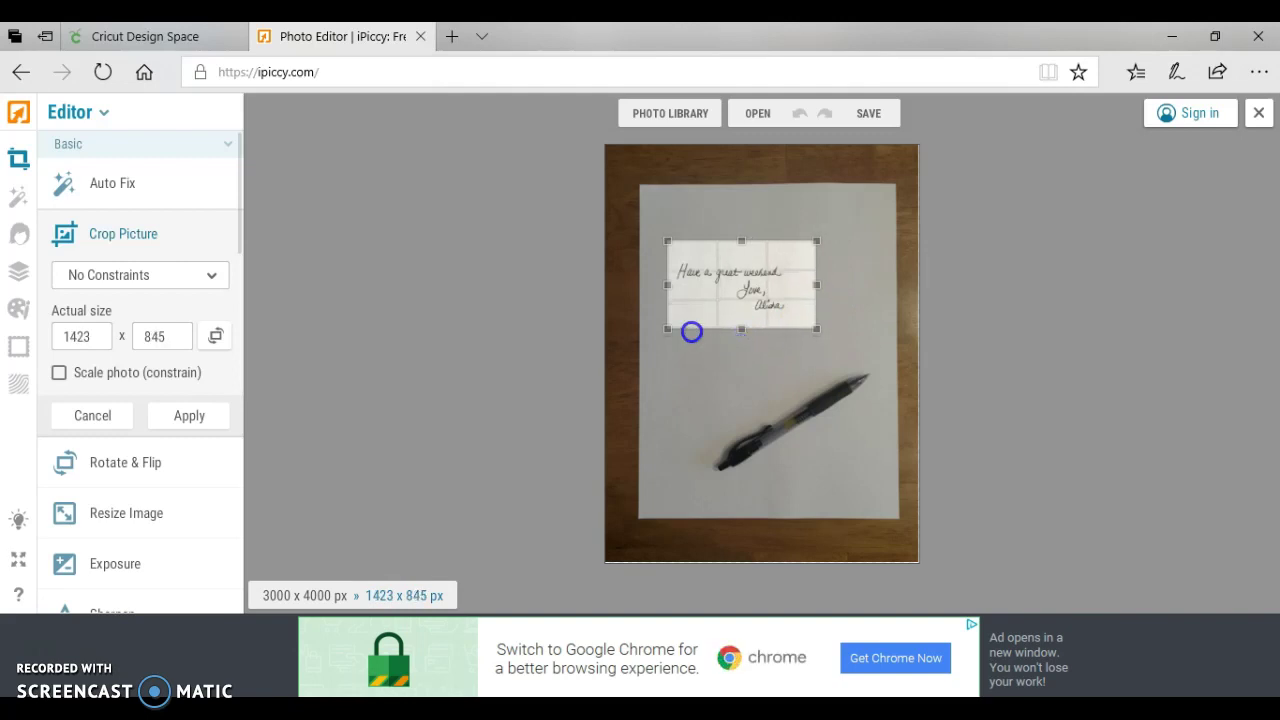
left_click(189, 415)
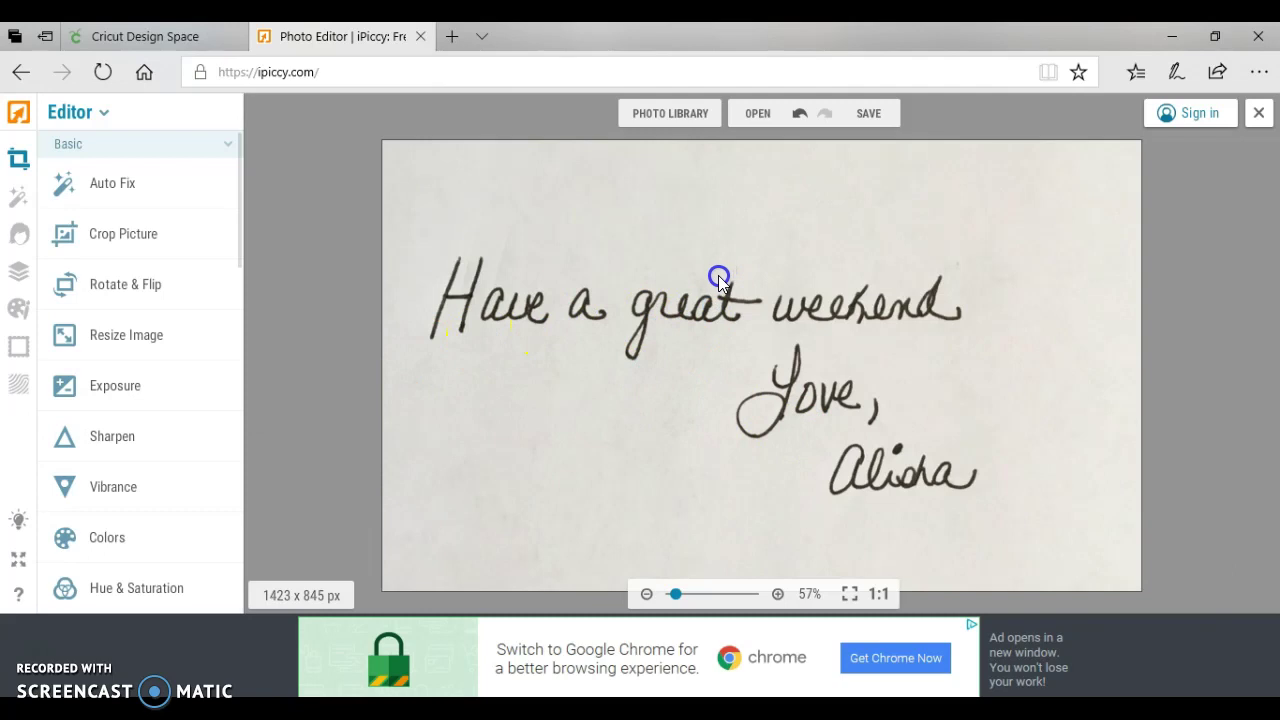
- Save the cropped image at Highest quality to the Desktop, overwriting myhandwriting.jpg
left_click(868, 118)
left_click(869, 152)
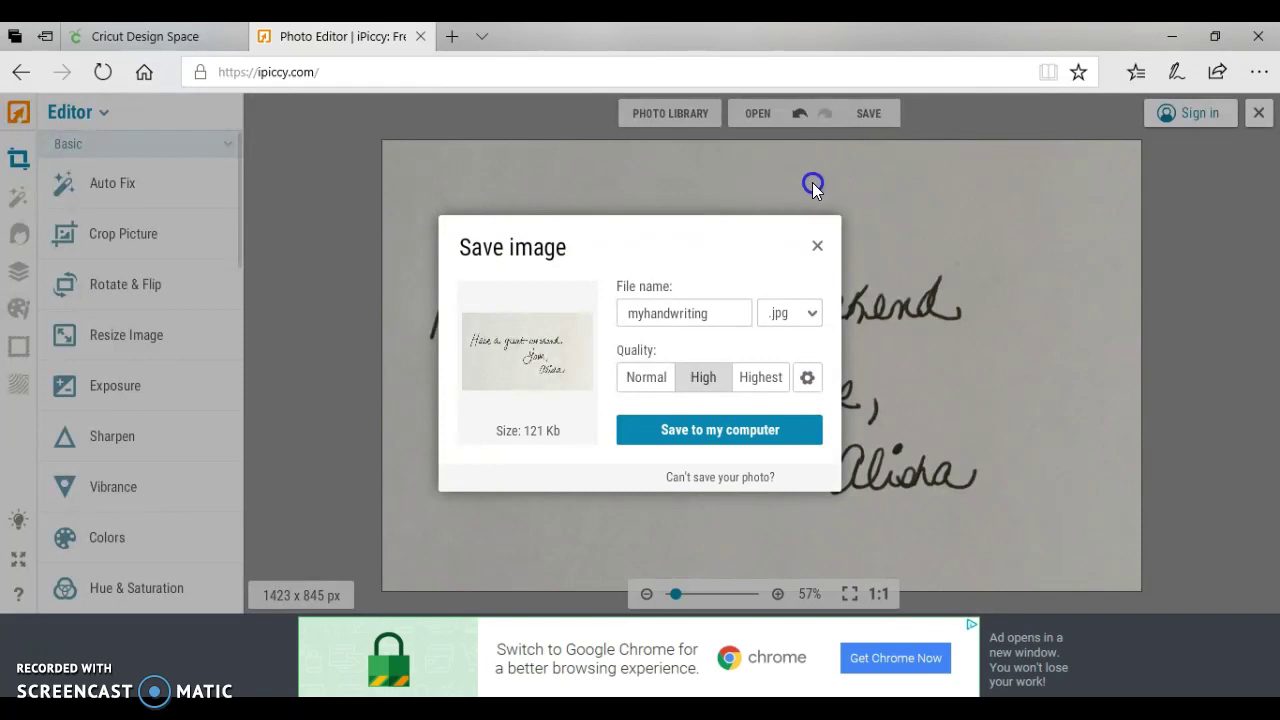
left_click(760, 377)
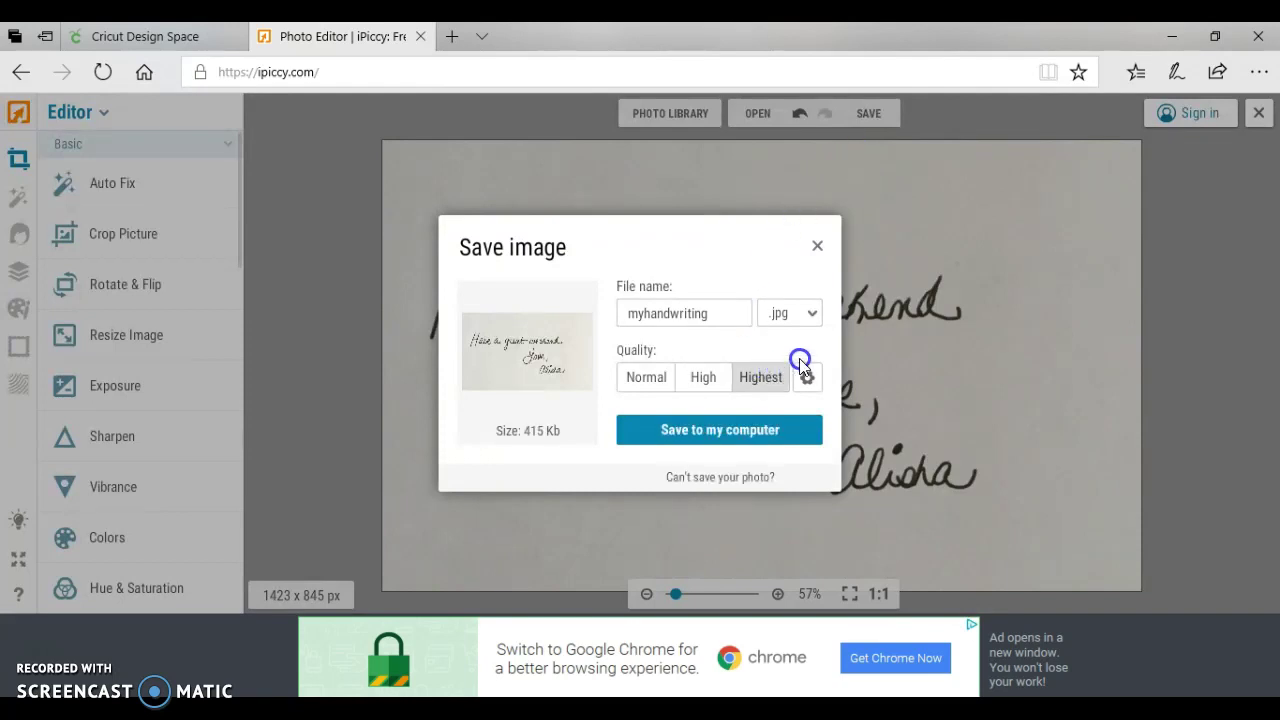
left_click(750, 362)
left_click(731, 429)
left_click(140, 200)
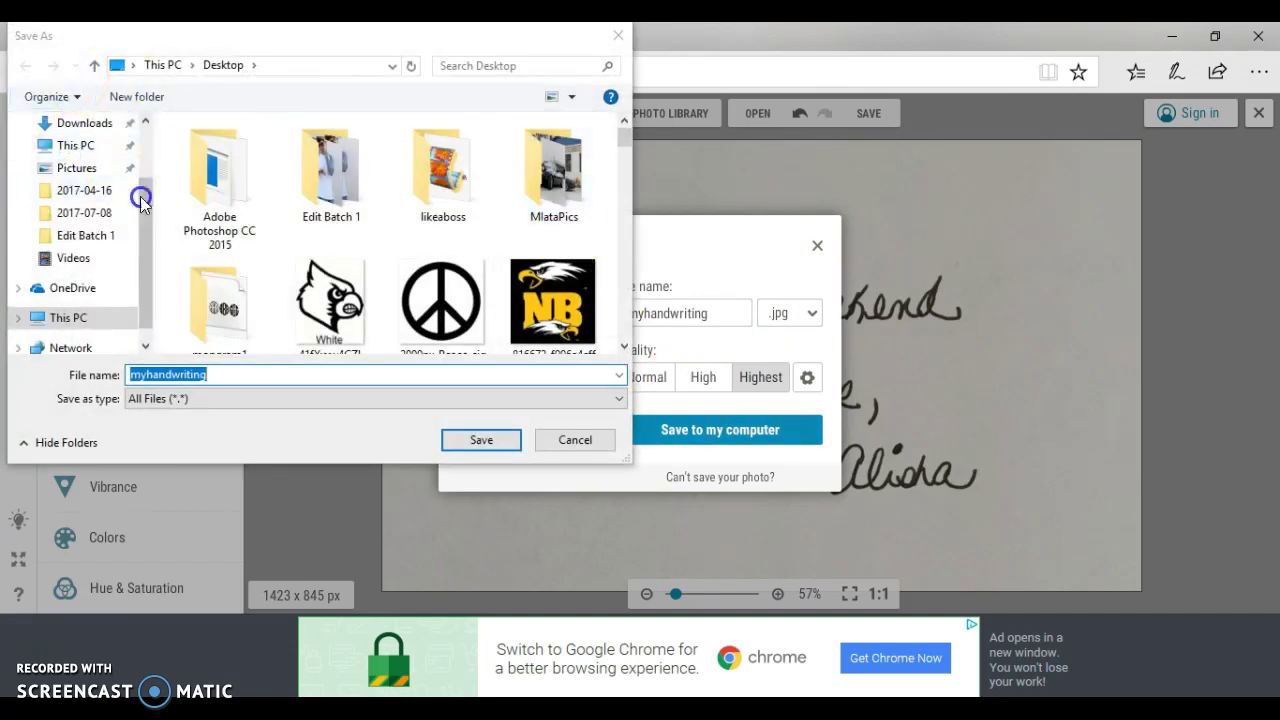
scroll(140, 200, "up", 2)
left_click(97, 163)
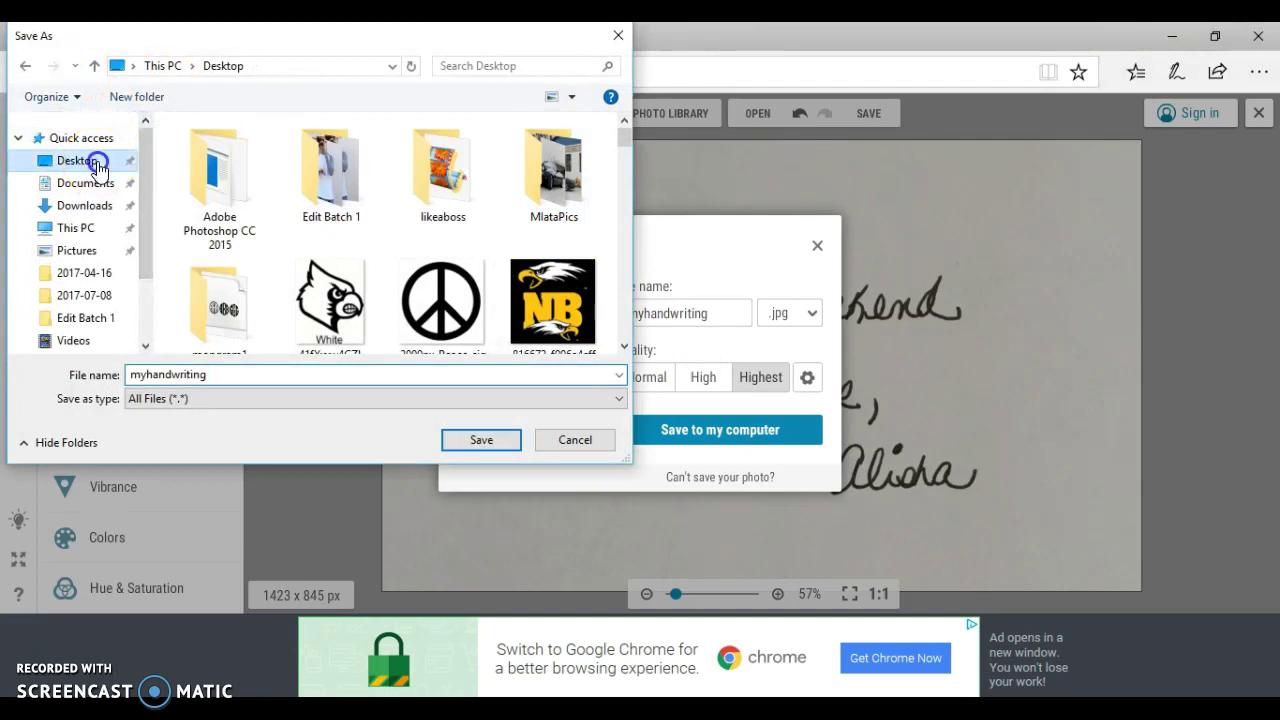
left_click(468, 440)
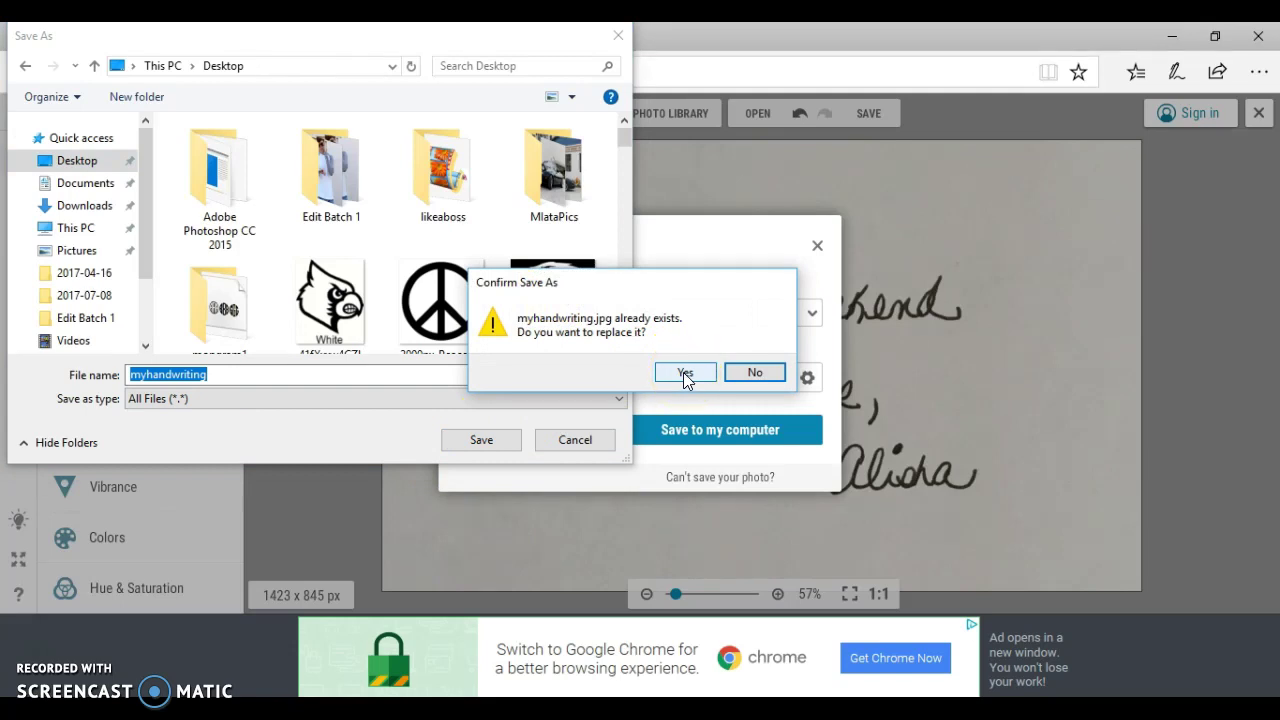
left_click(685, 373)
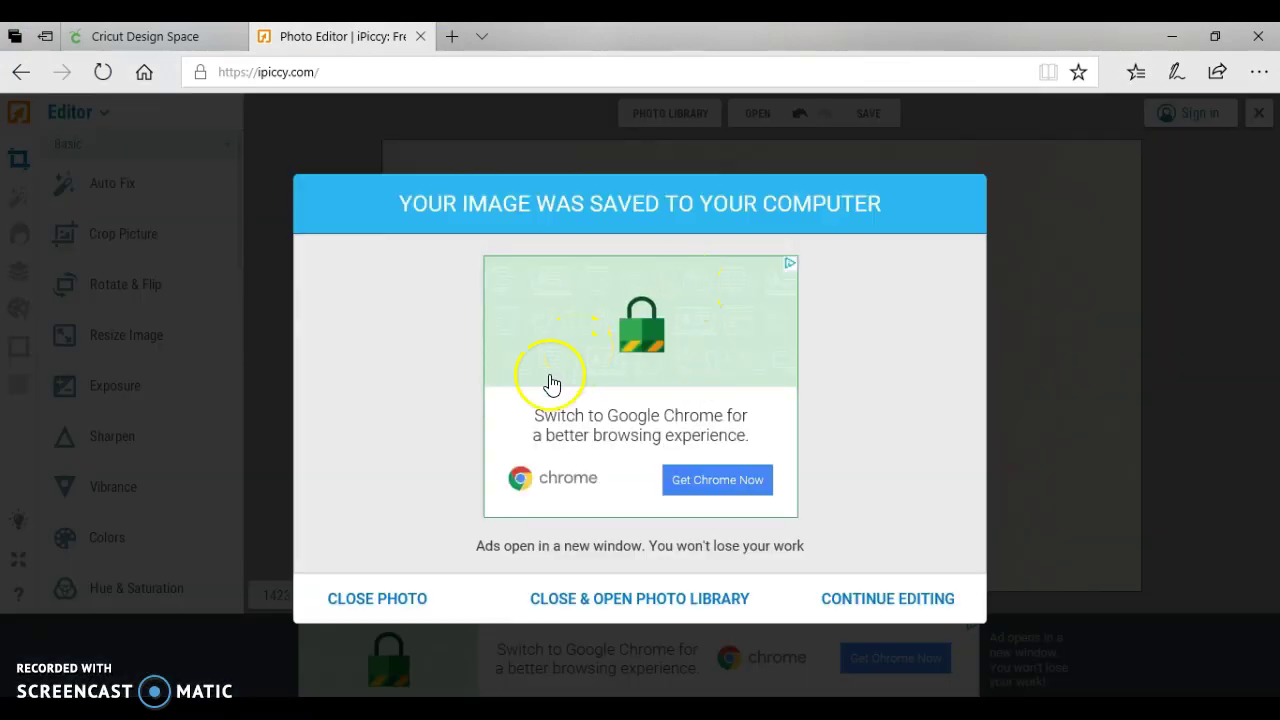
- Close iPiccy, then upload myhandwriting into Cricut Design Space as a Simple image
left_click(380, 597)
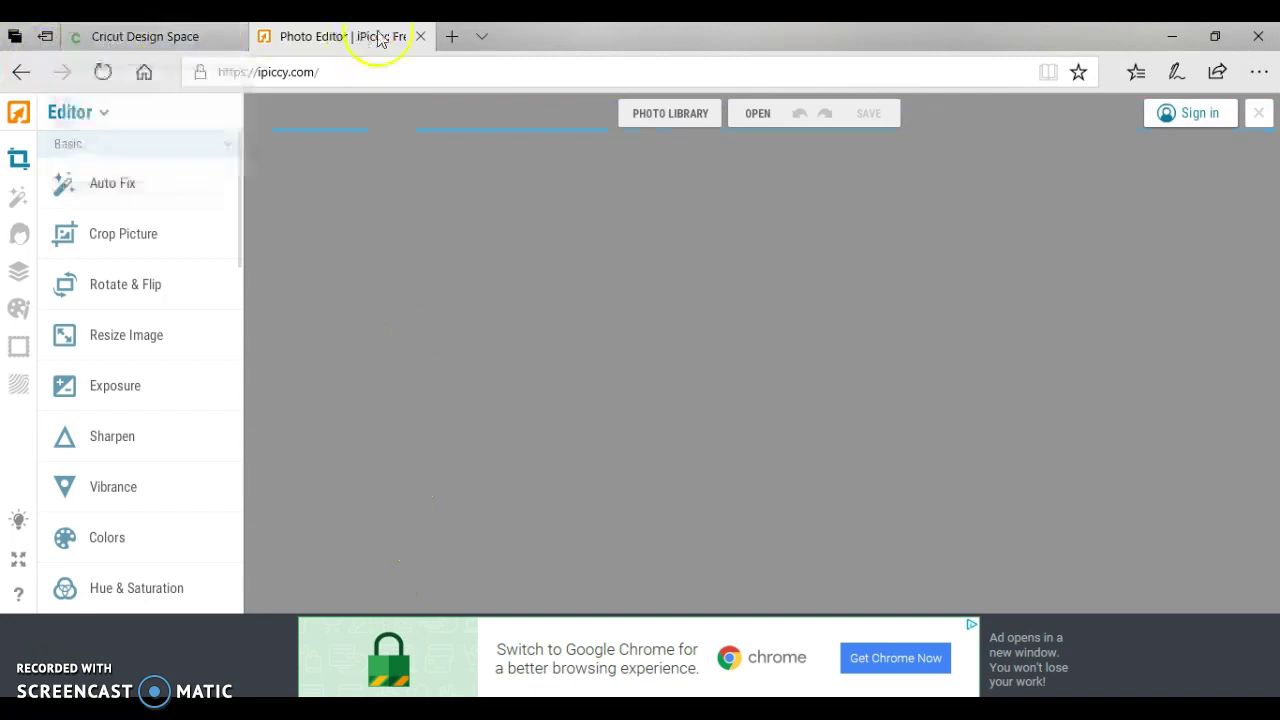
left_click(421, 37)
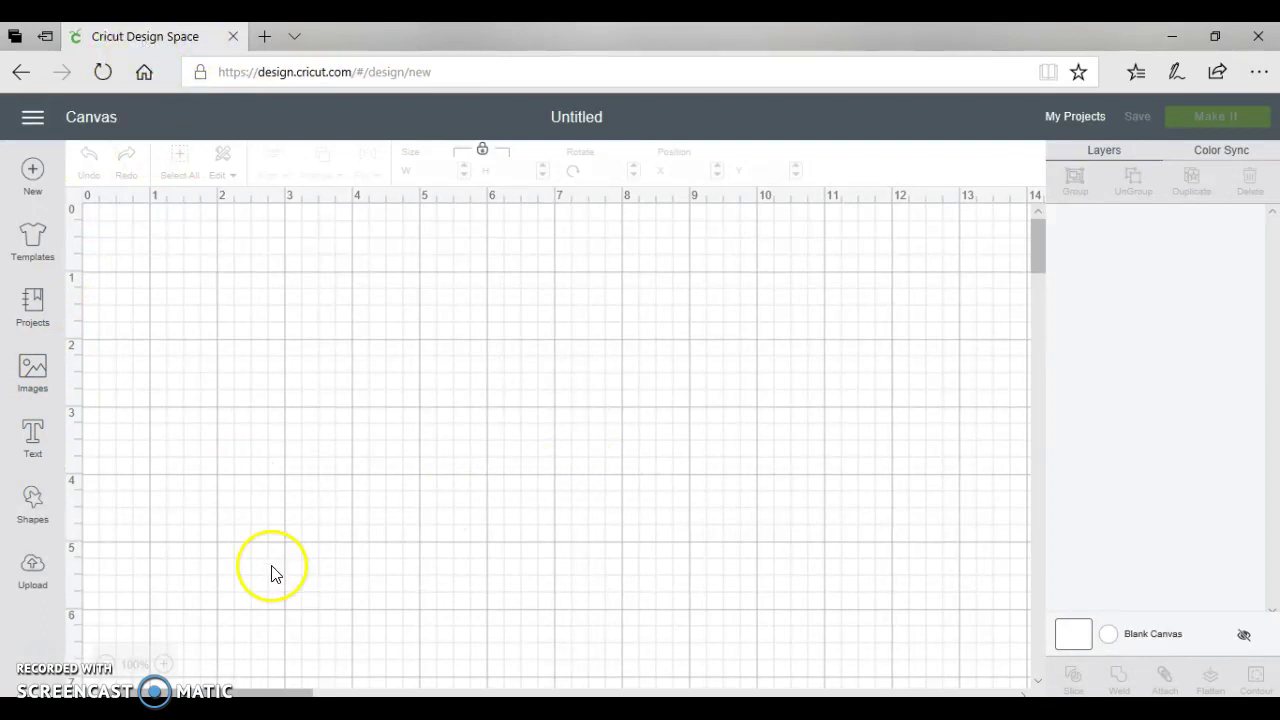
left_click(33, 568)
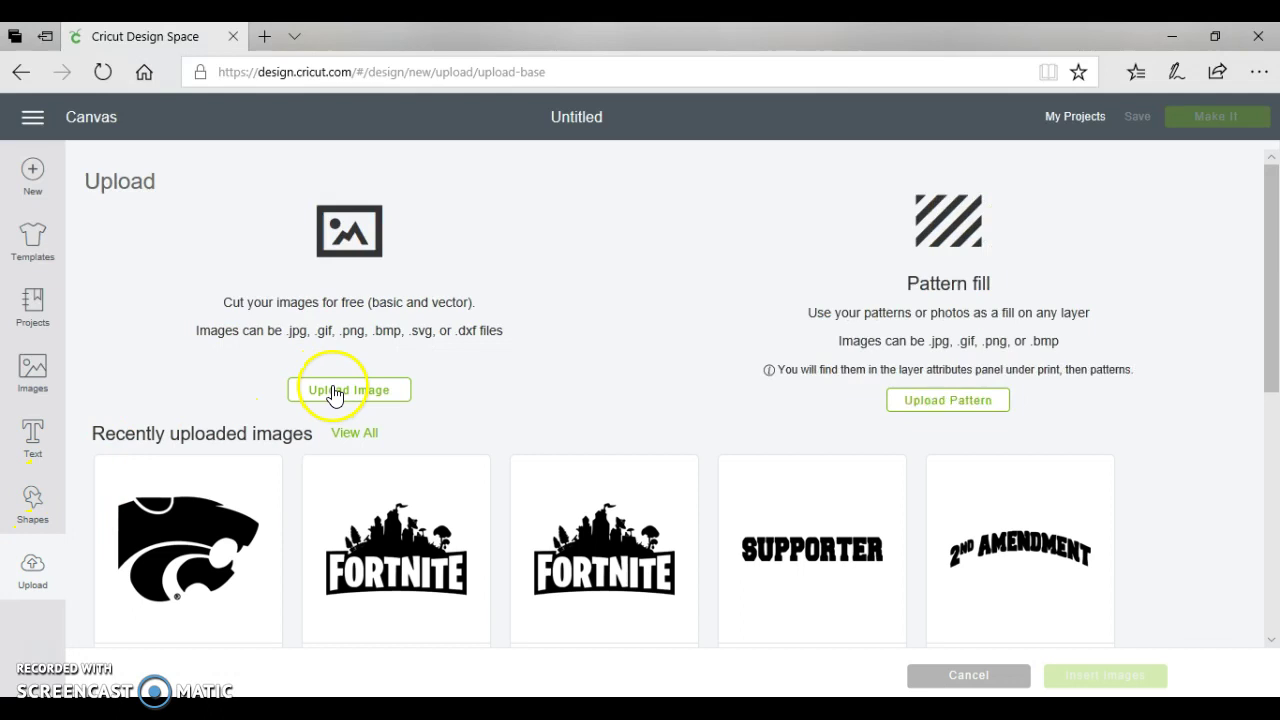
left_click(333, 394)
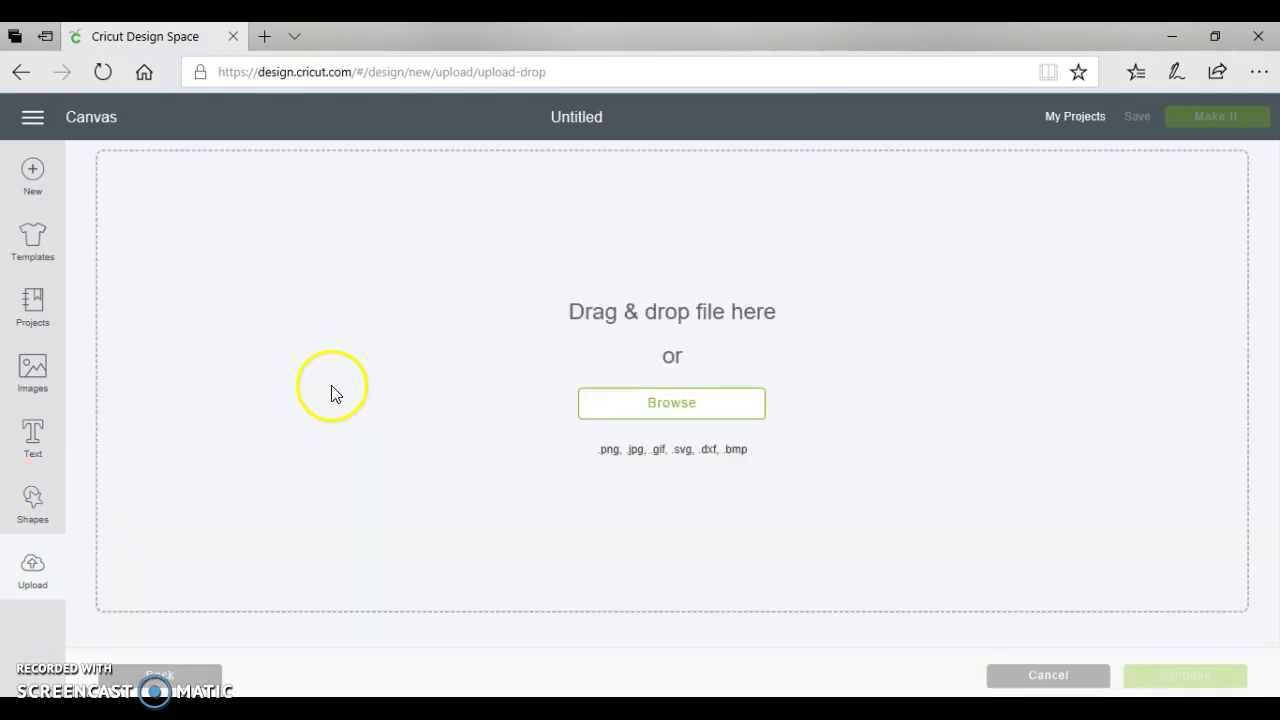
left_click(648, 410)
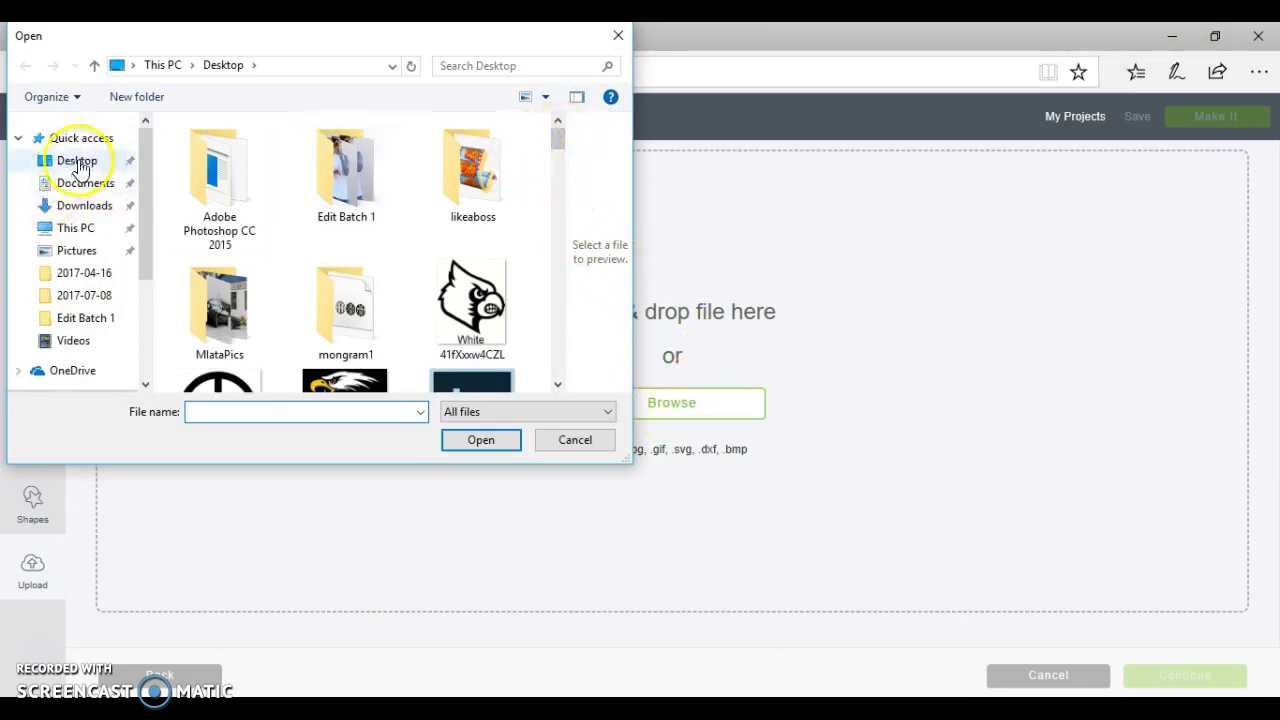
left_click_drag(559, 136, 553, 295)
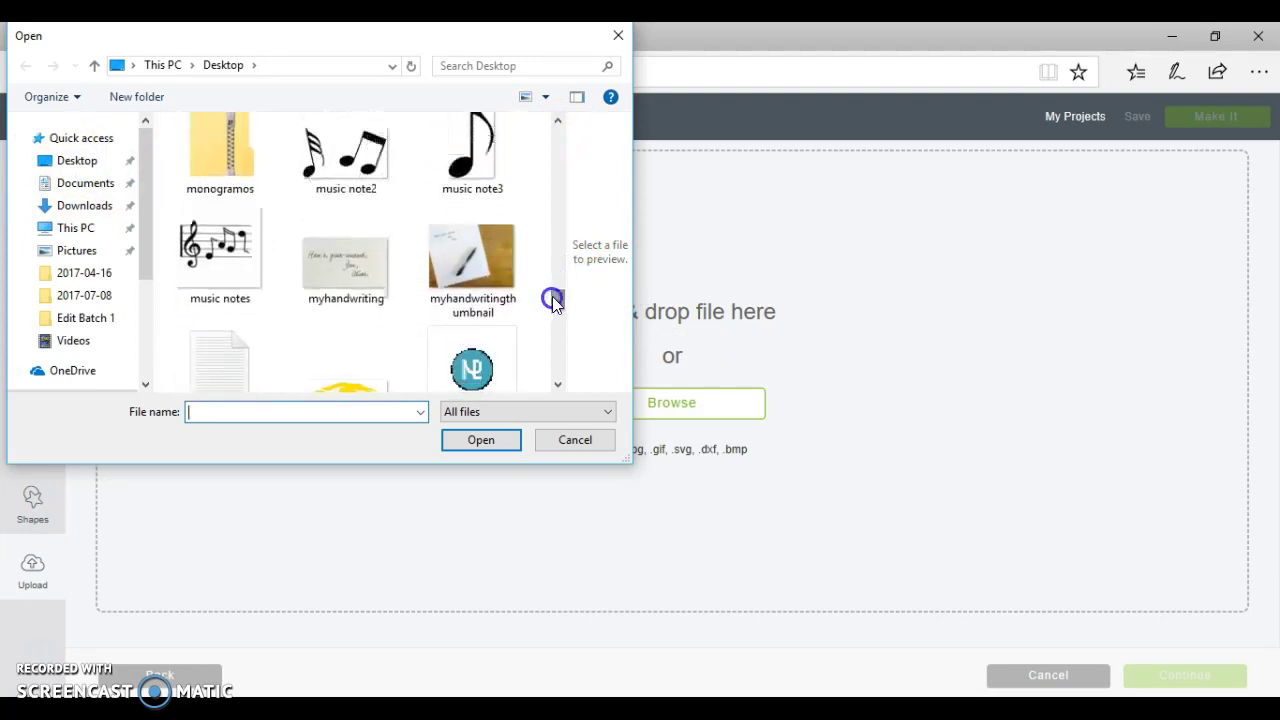
double_click(340, 256)
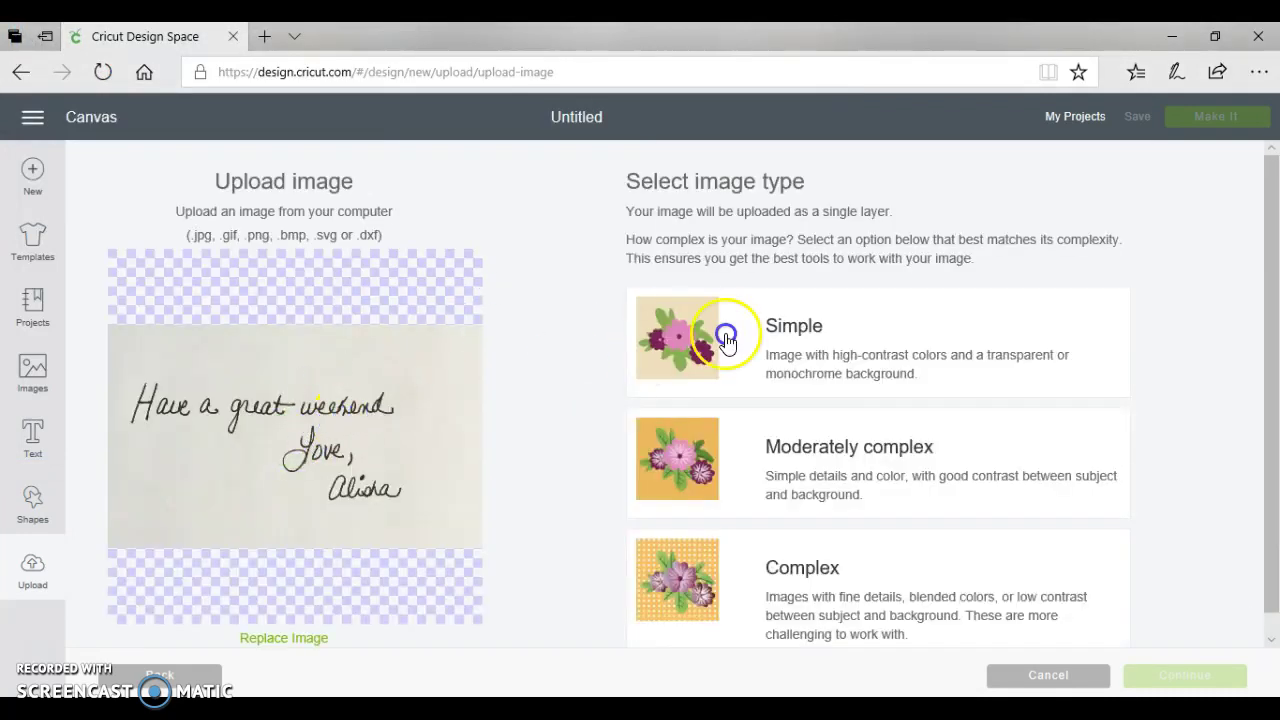
left_click(847, 333)
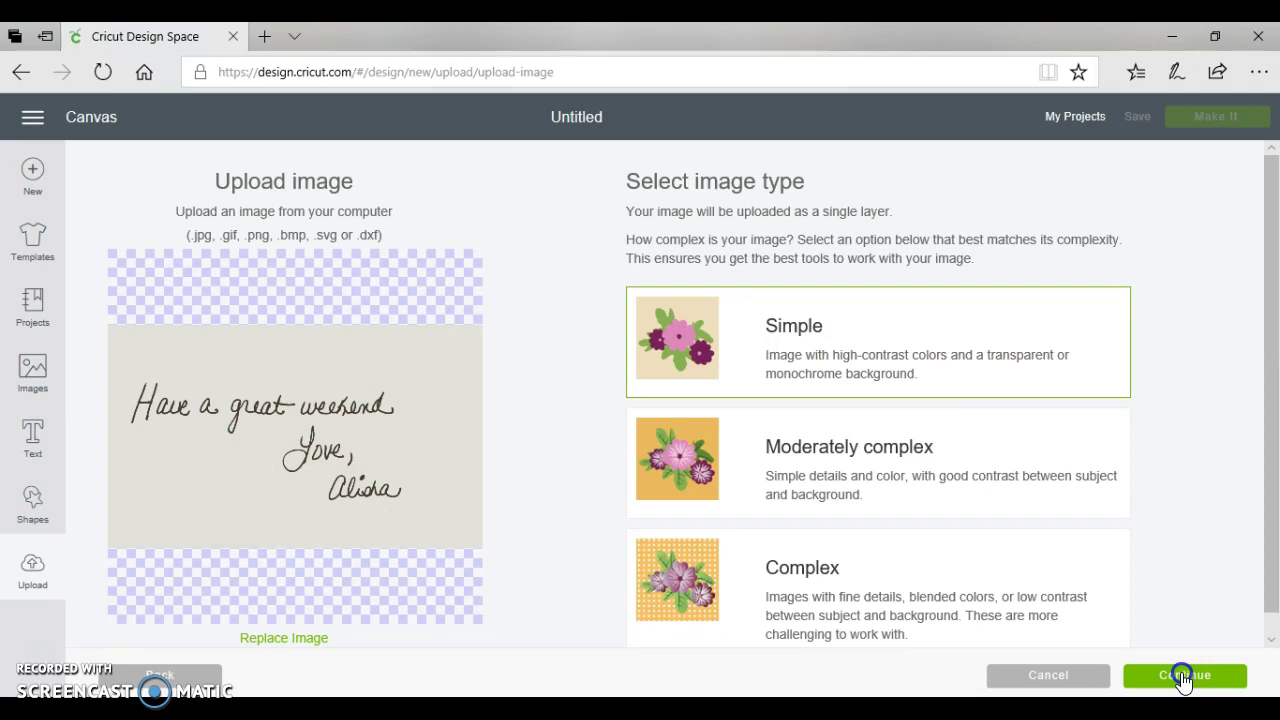
- Erase the paper background around the handwriting and clear the letter interiors in 'Have'
left_click(1183, 677)
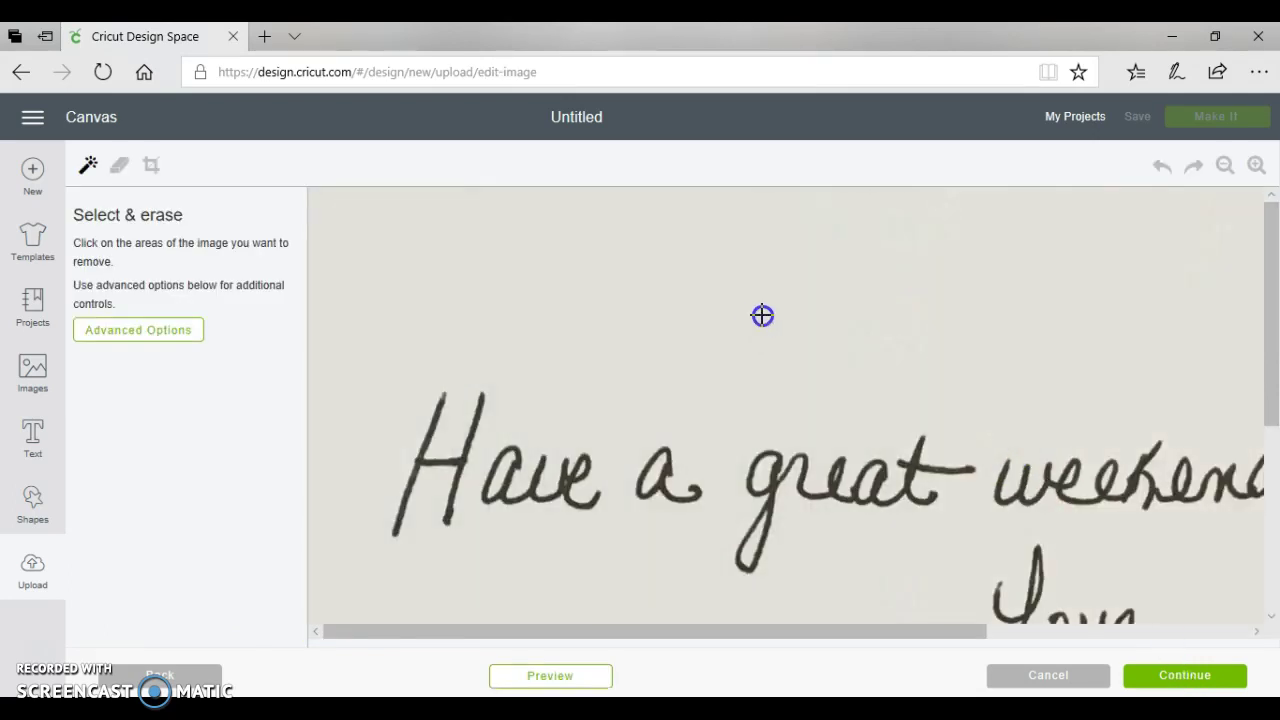
left_click(875, 285)
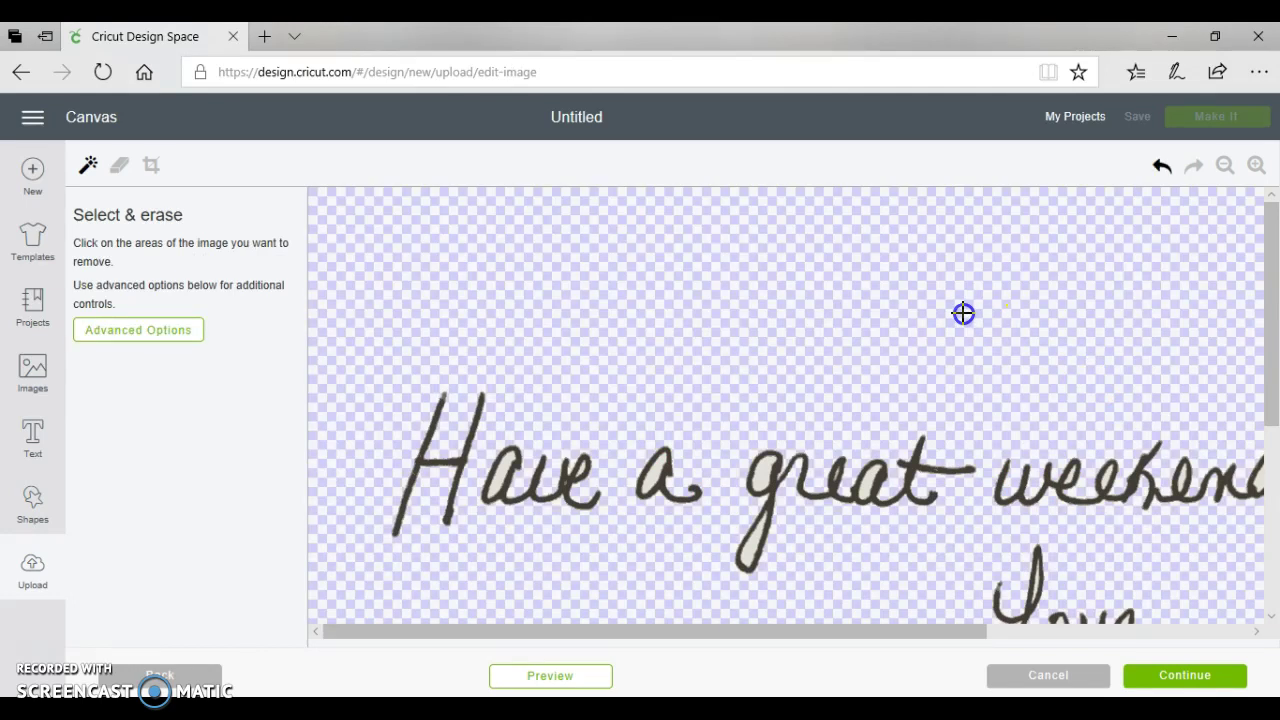
left_click(914, 337)
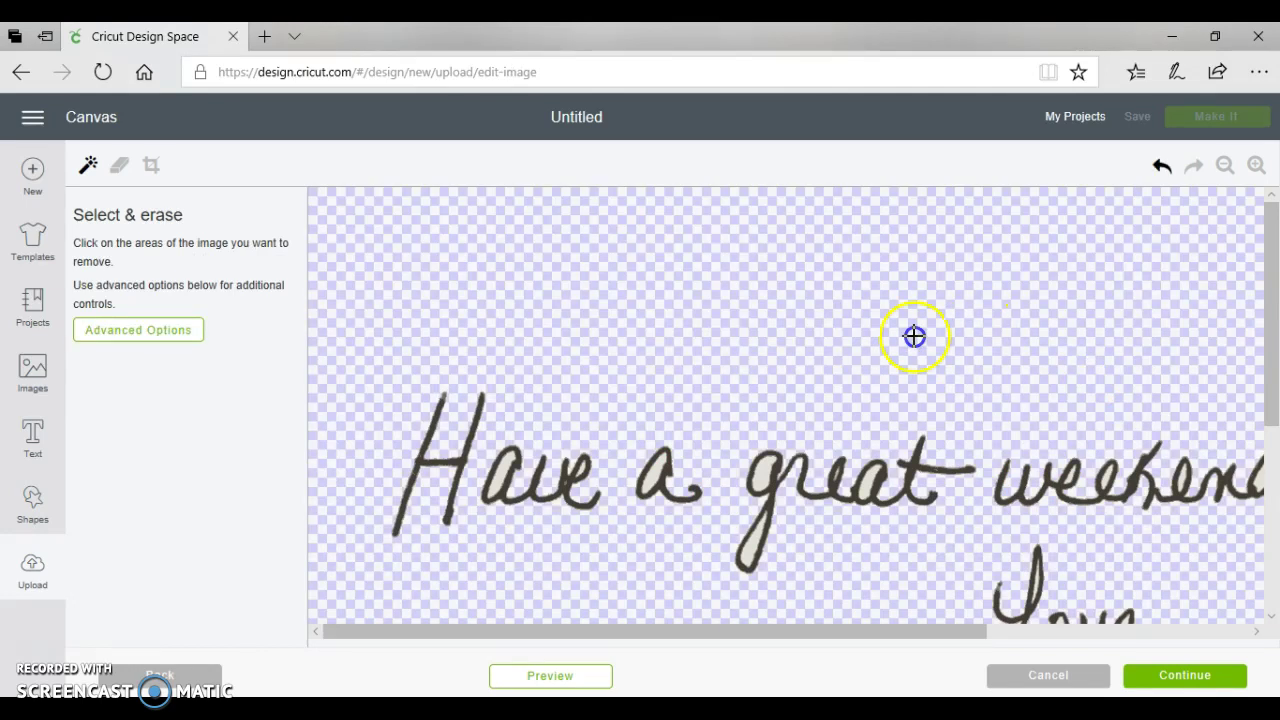
left_click(643, 271)
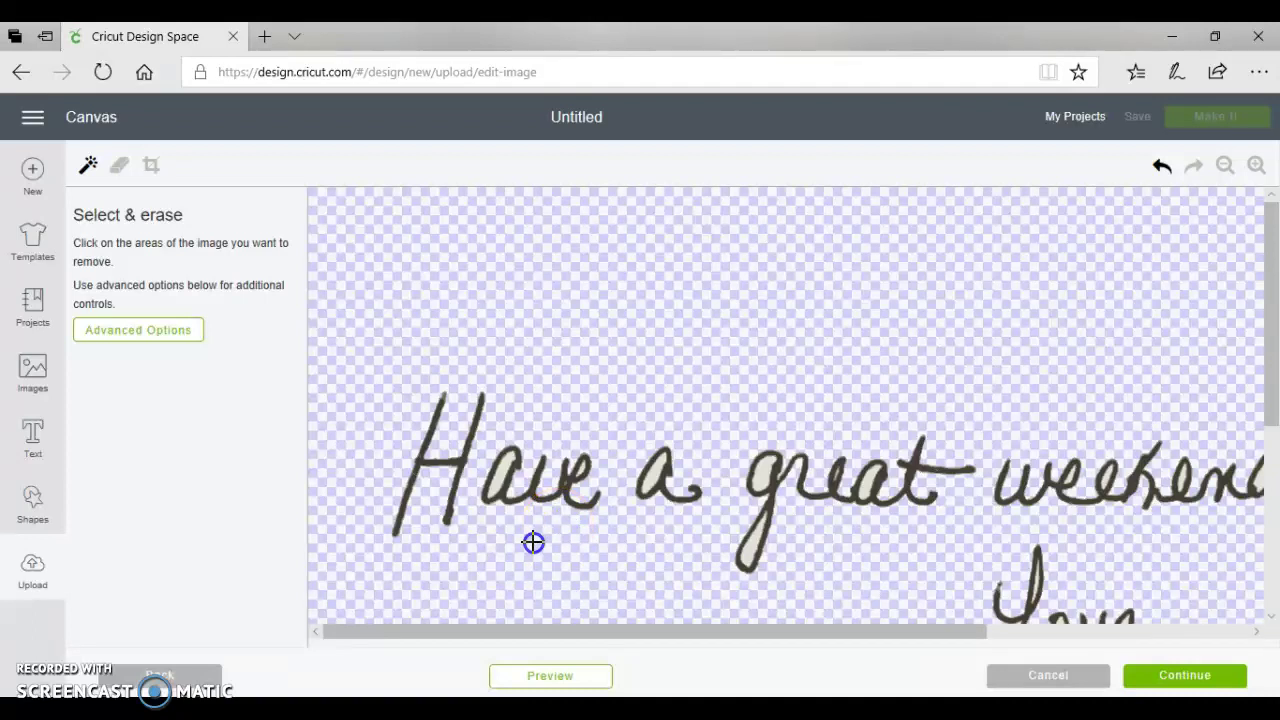
- Zoom in on the image and scroll to bring 'Have a great' into view
left_click(1255, 166)
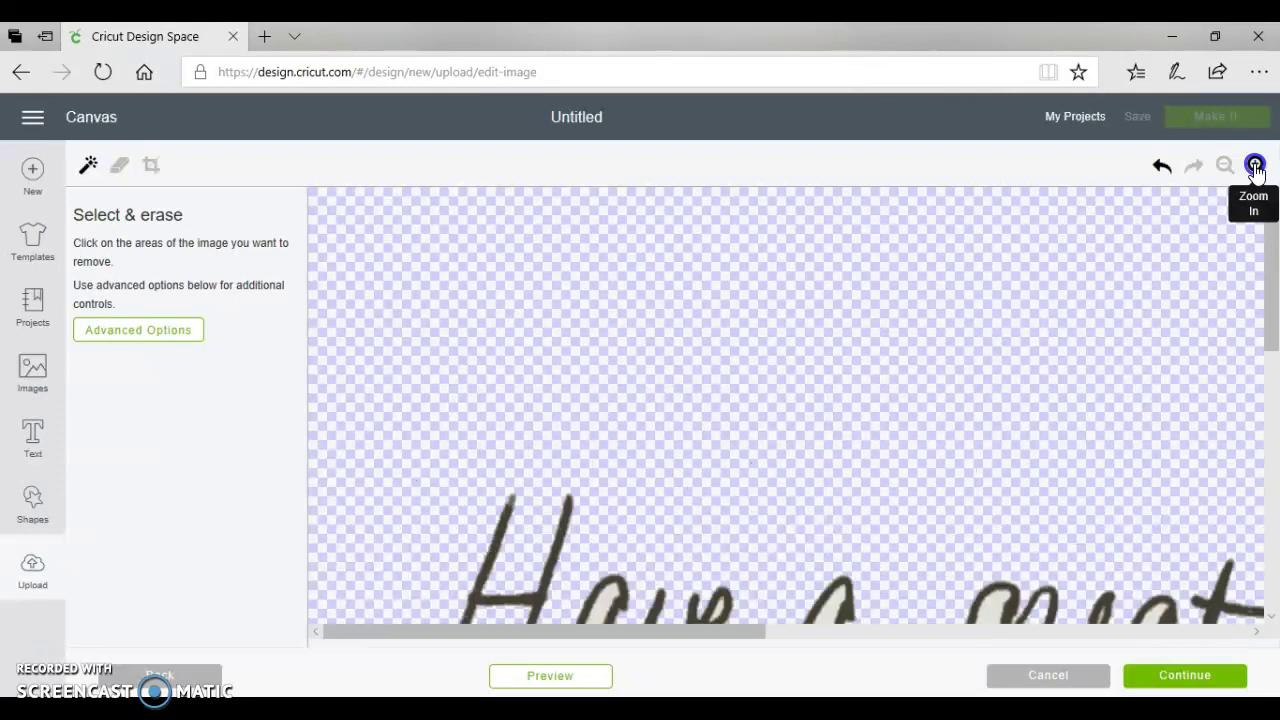
left_click_drag(691, 631, 755, 635)
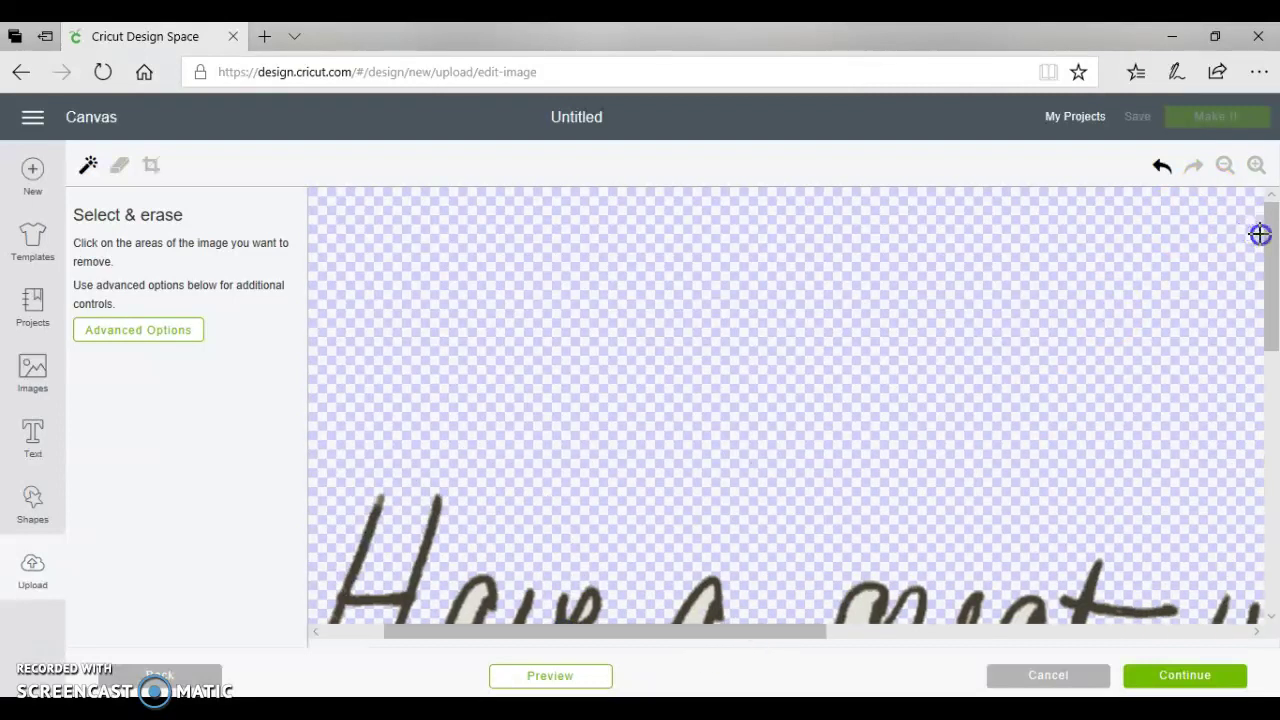
left_click_drag(1269, 237, 1269, 312)
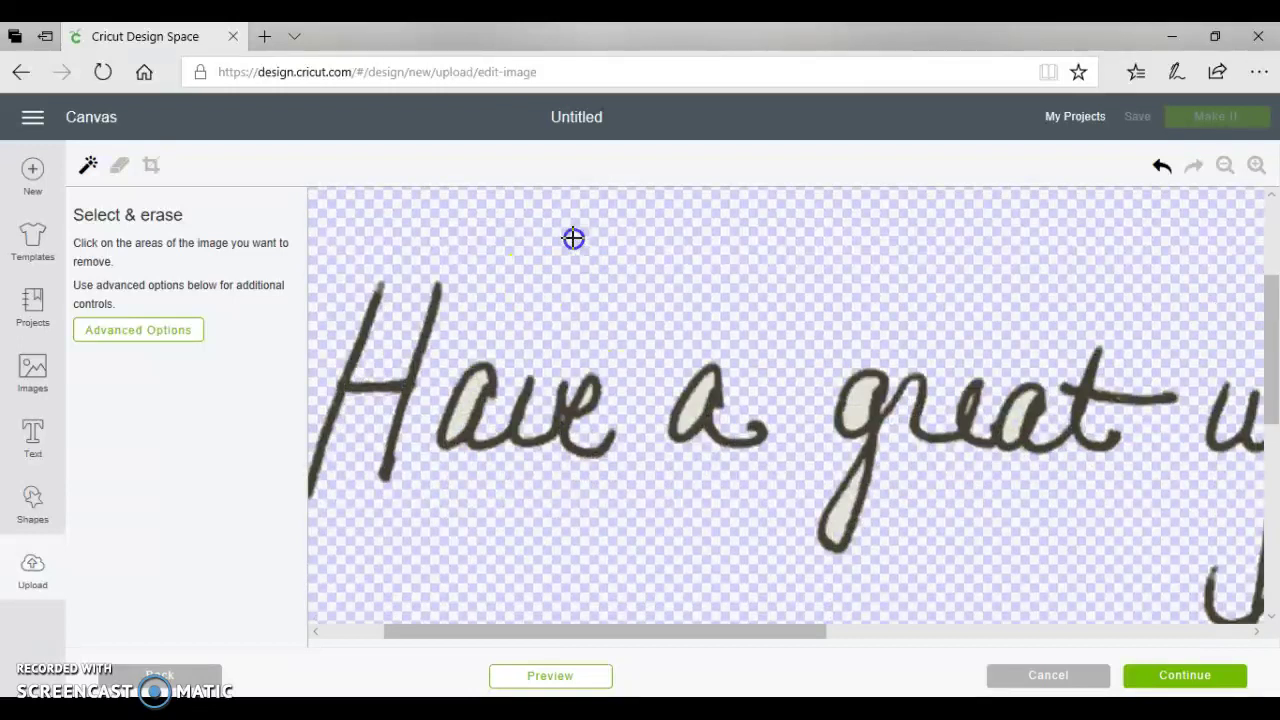
left_click(640, 294)
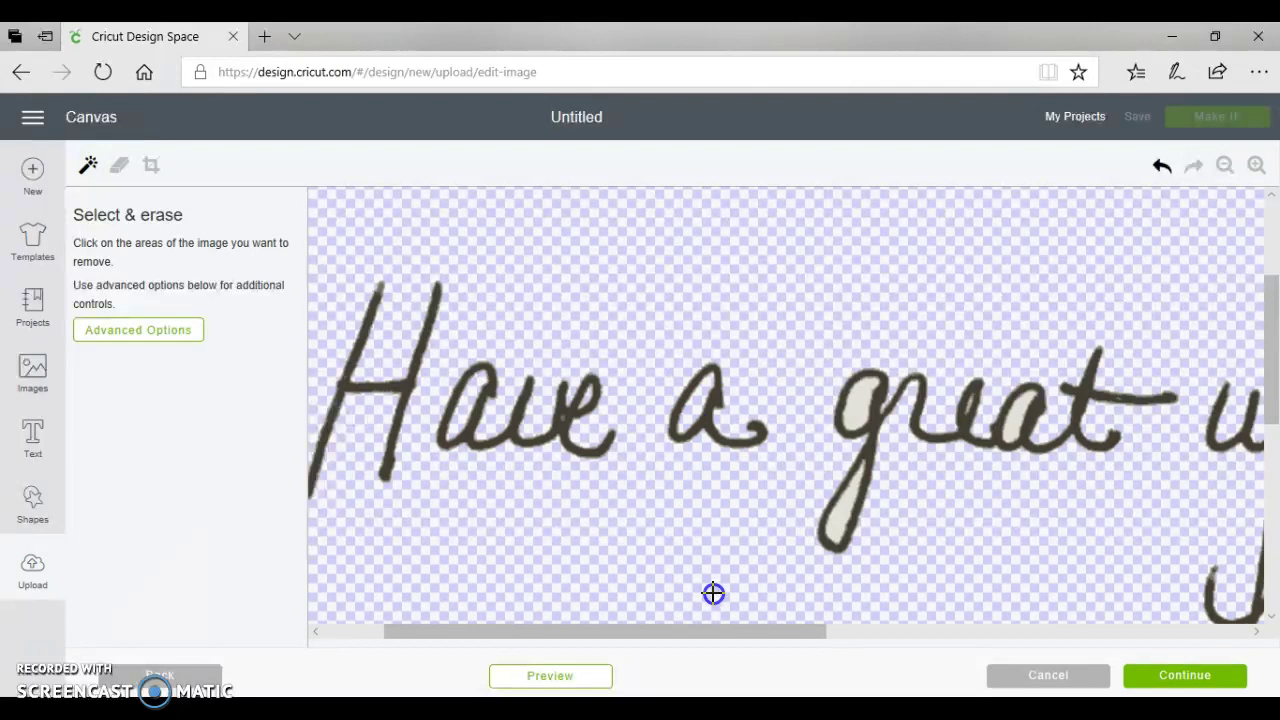
- Erase the grey fills inside the g loops, the d of weekend, and the L and o of Love
left_click_drag(706, 631, 795, 630)
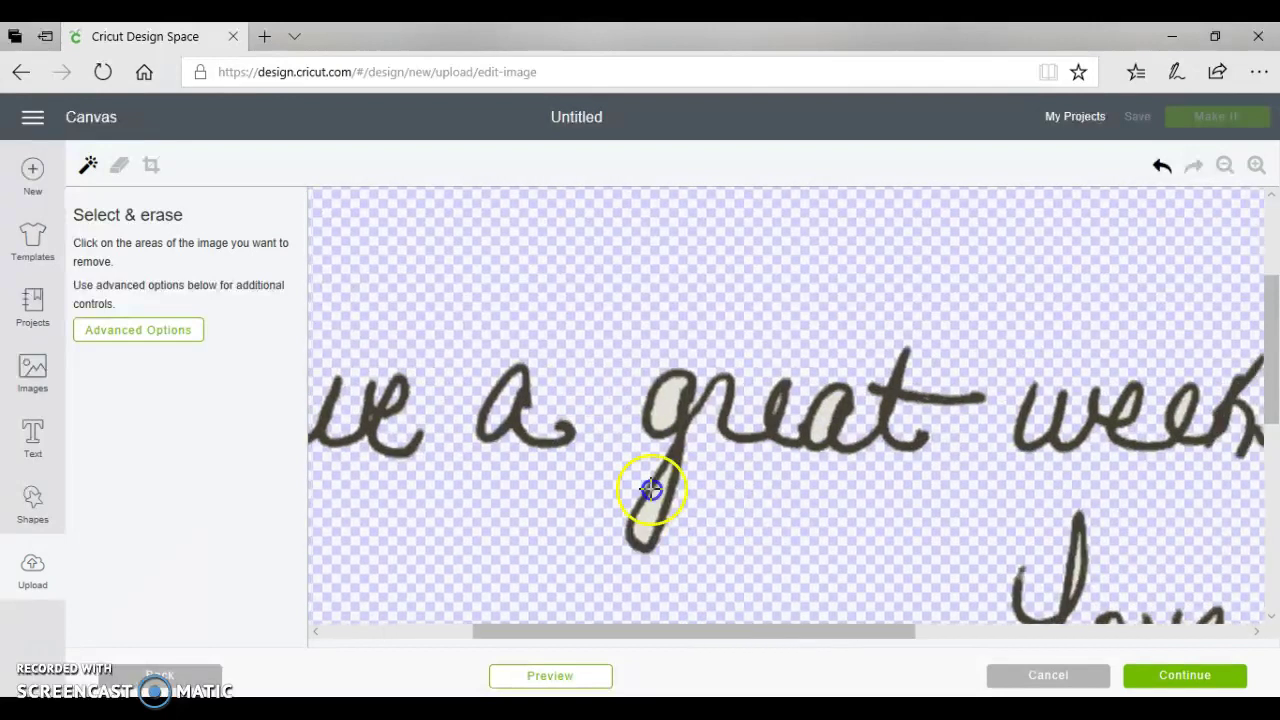
left_click(670, 413)
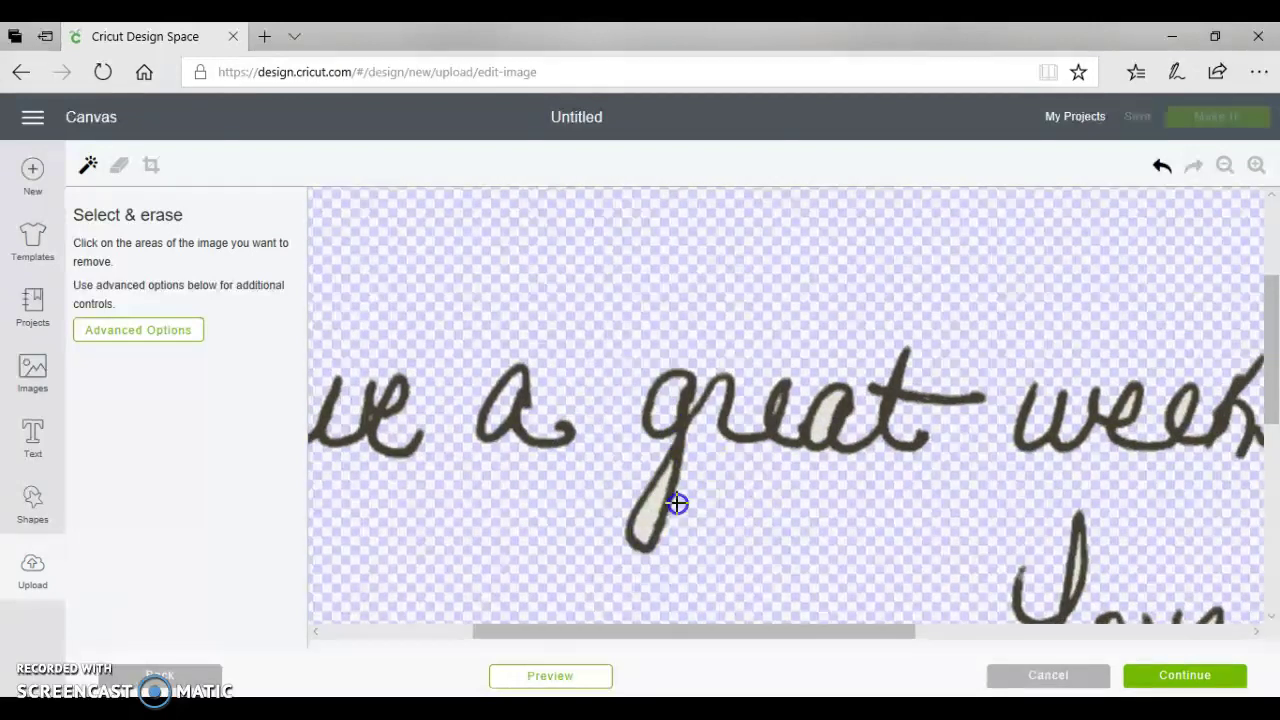
left_click(672, 506)
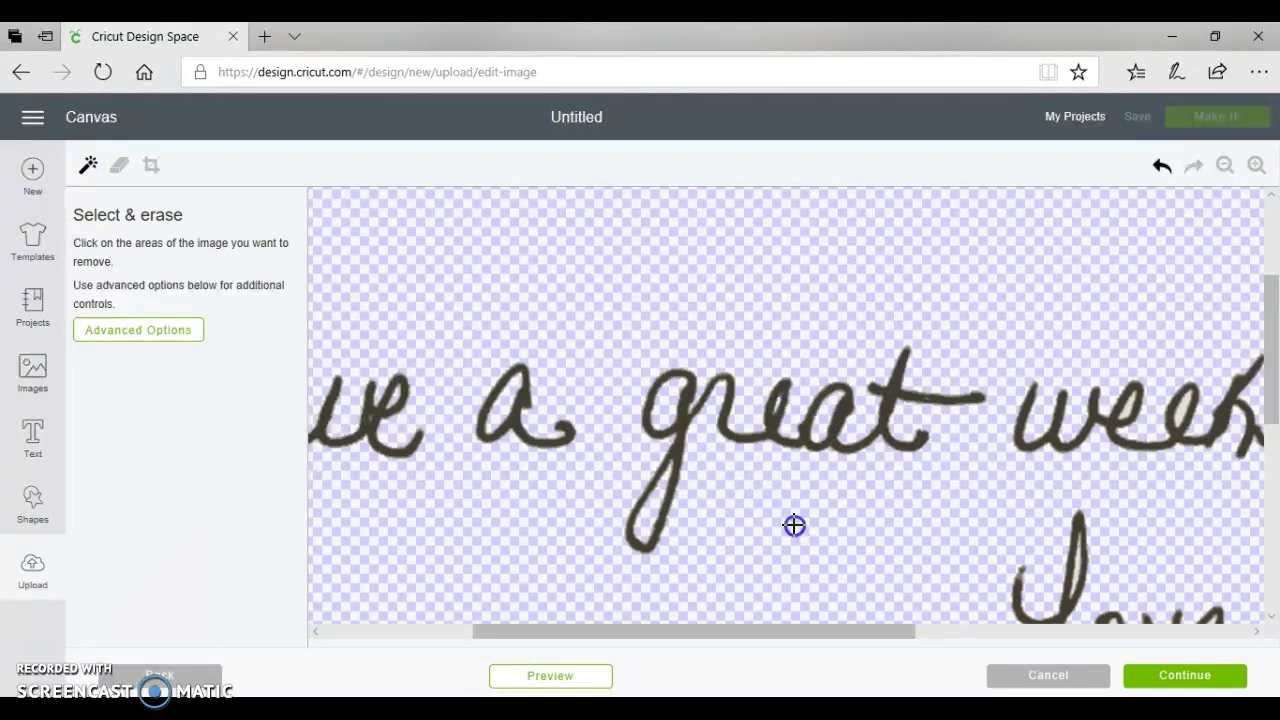
left_click_drag(777, 626, 960, 610)
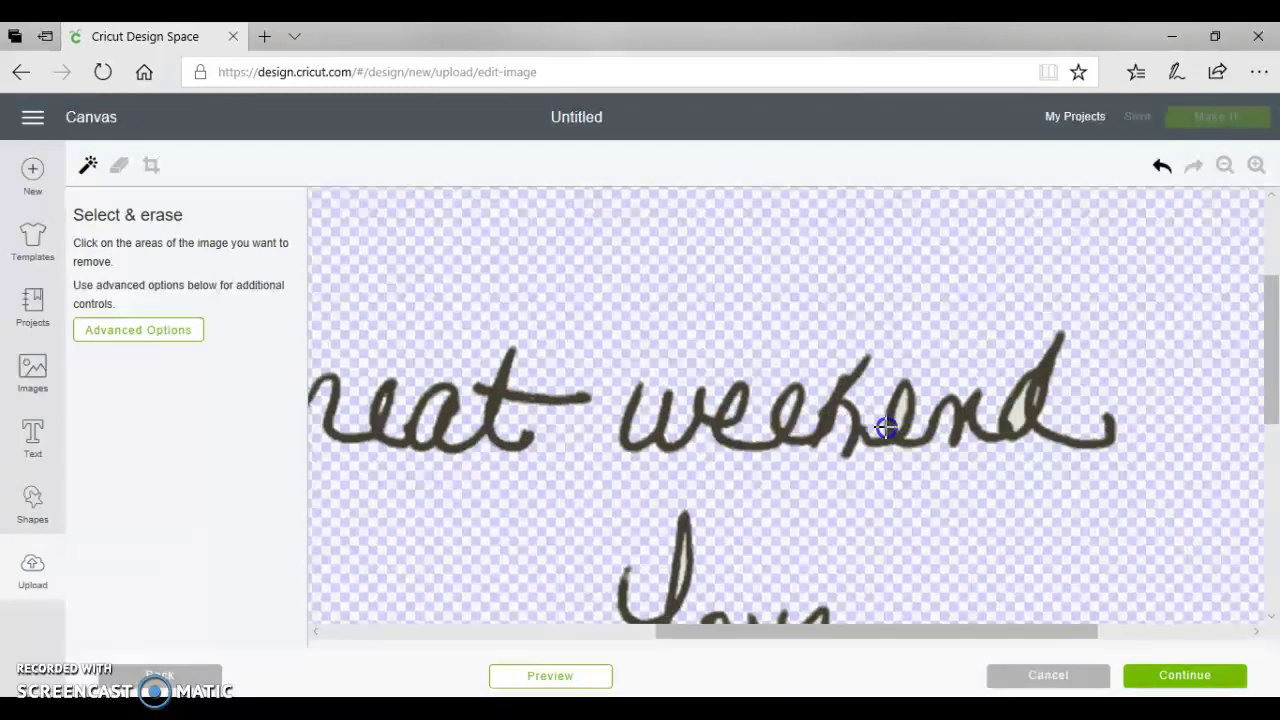
left_click(1017, 413)
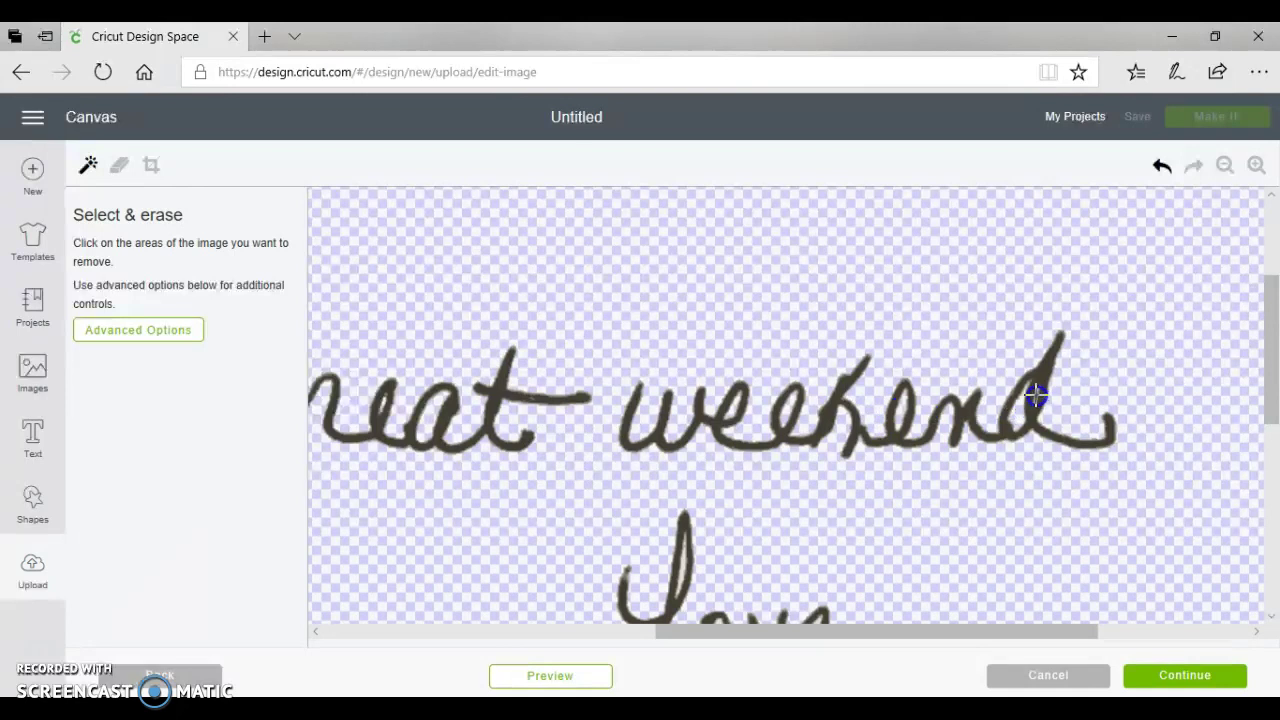
scroll(980, 452, "down", 2)
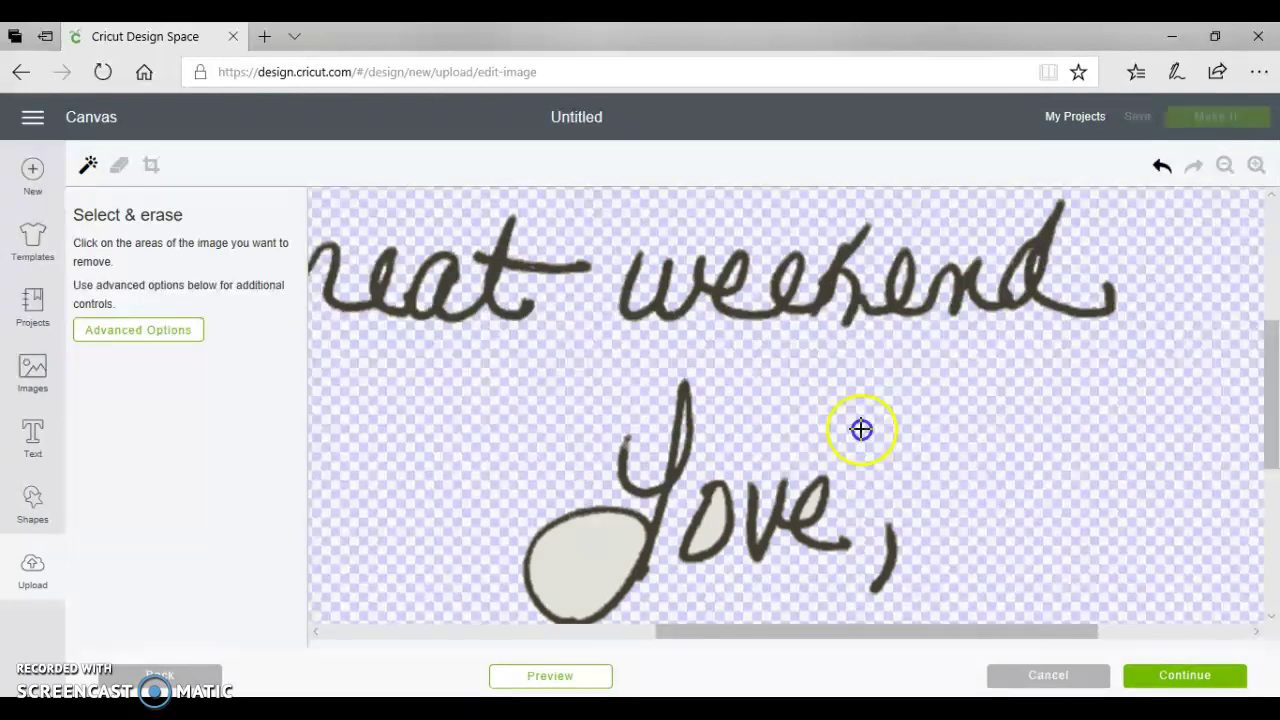
left_click(606, 547)
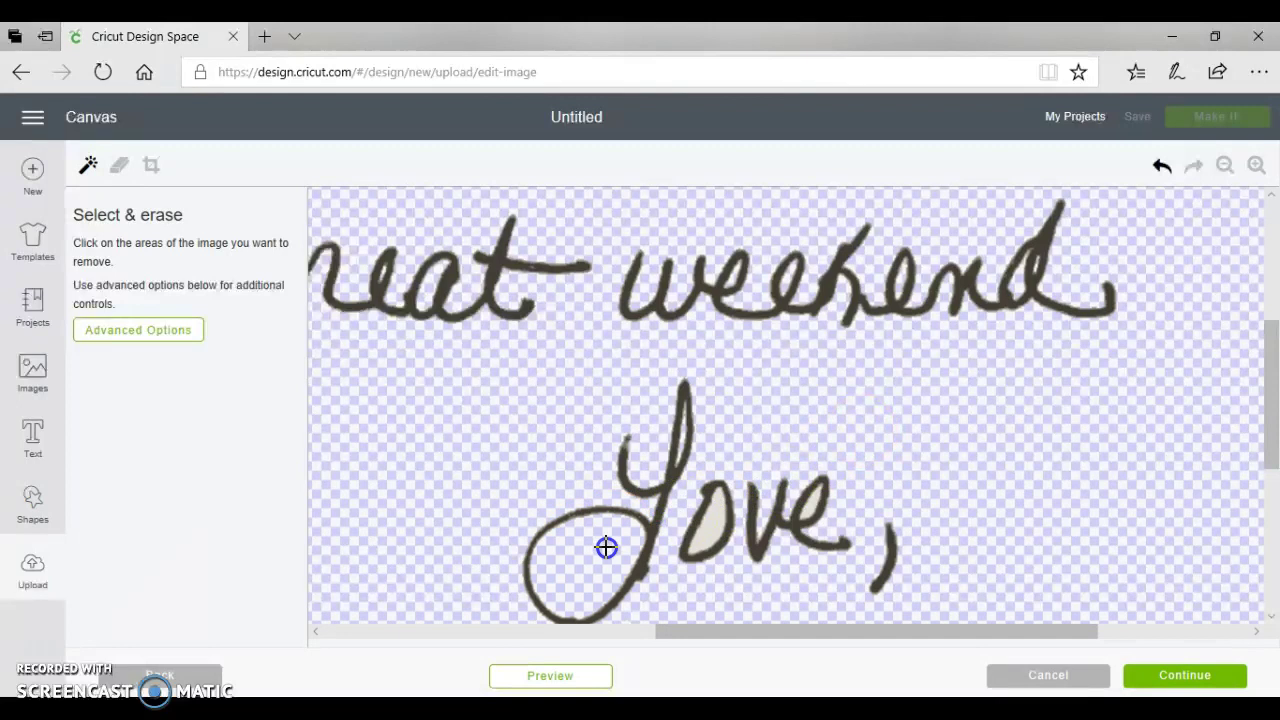
left_click(717, 515)
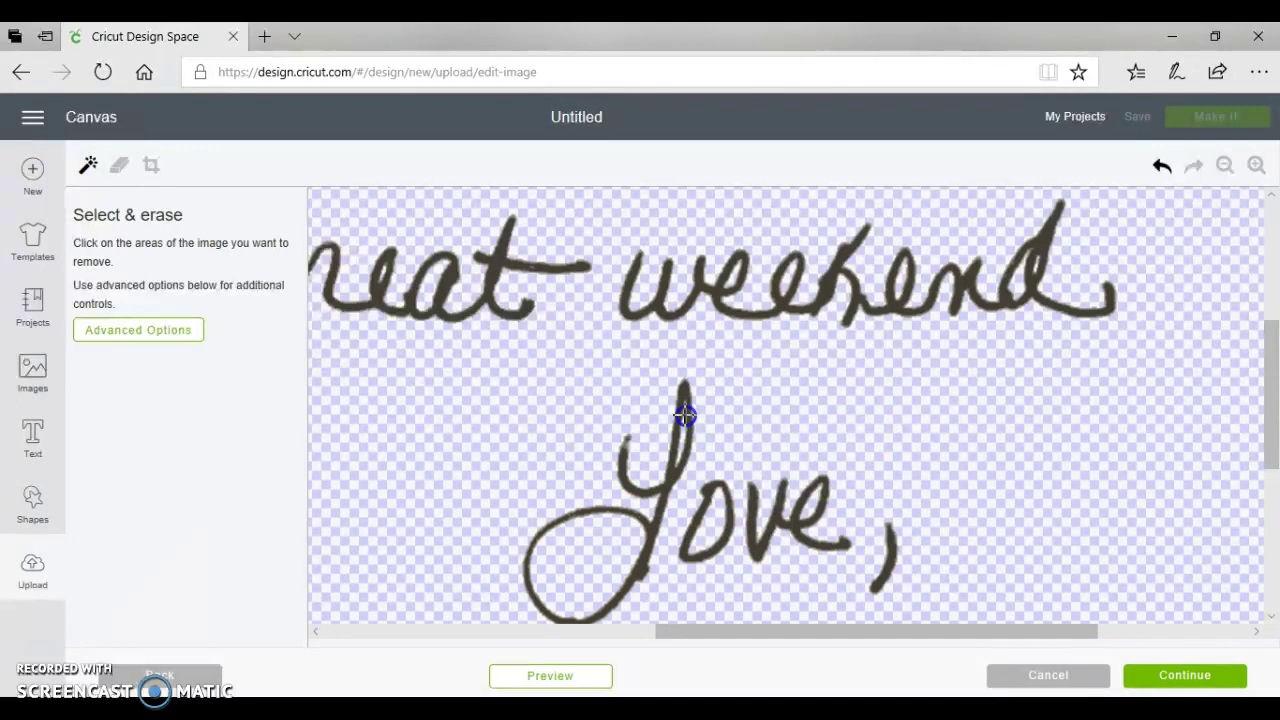
- Erase the fills inside the signature's letter loops, including its final a
scroll(830, 466, "down", 1)
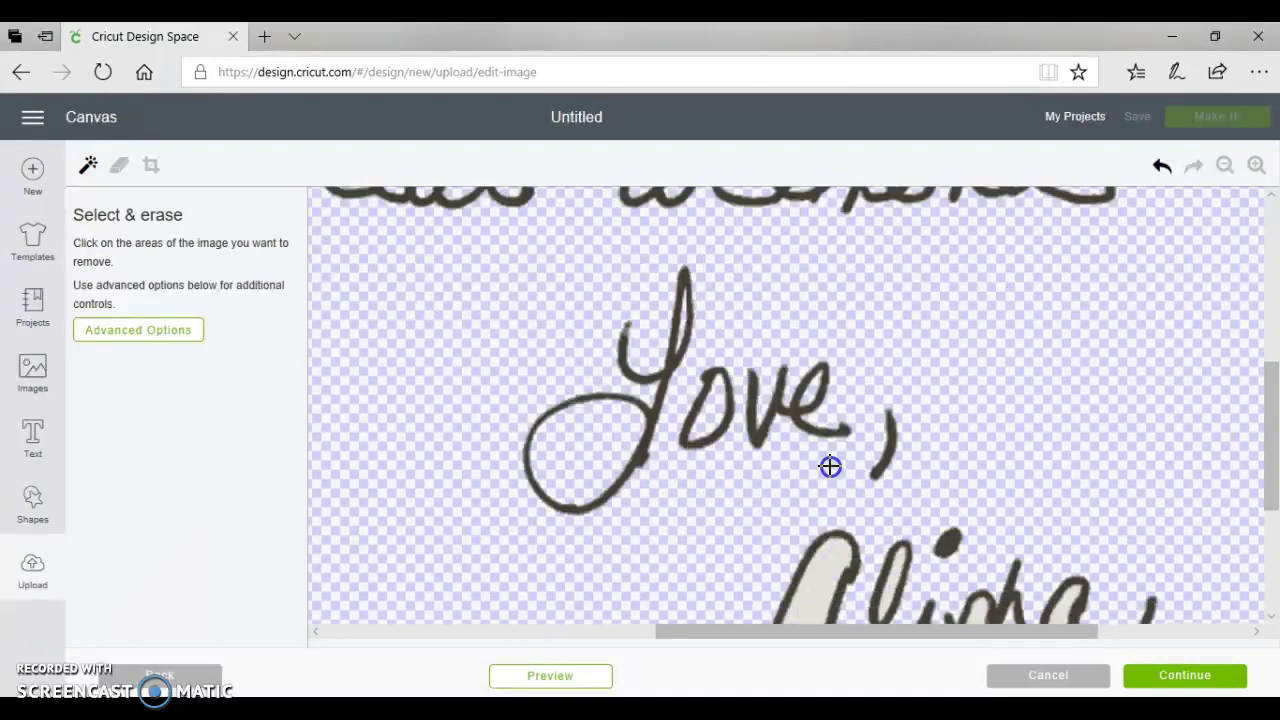
scroll(830, 466, "down", 1)
left_click(826, 494)
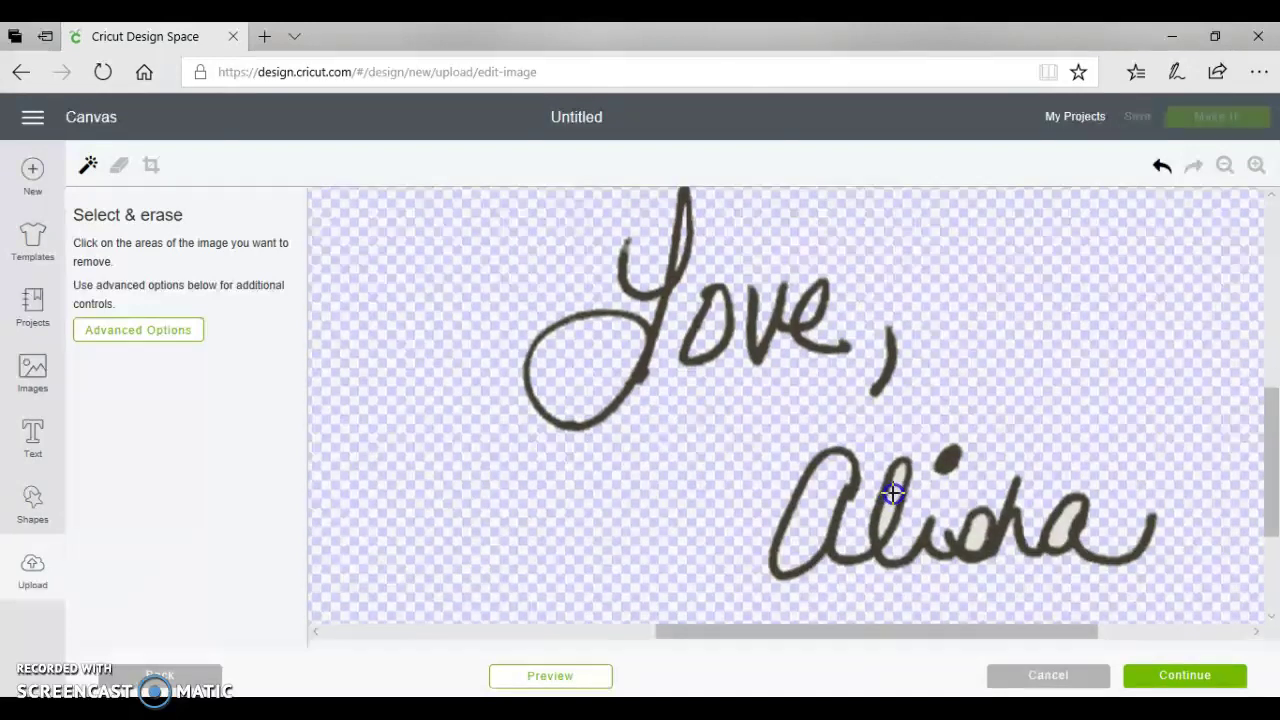
left_click(976, 534)
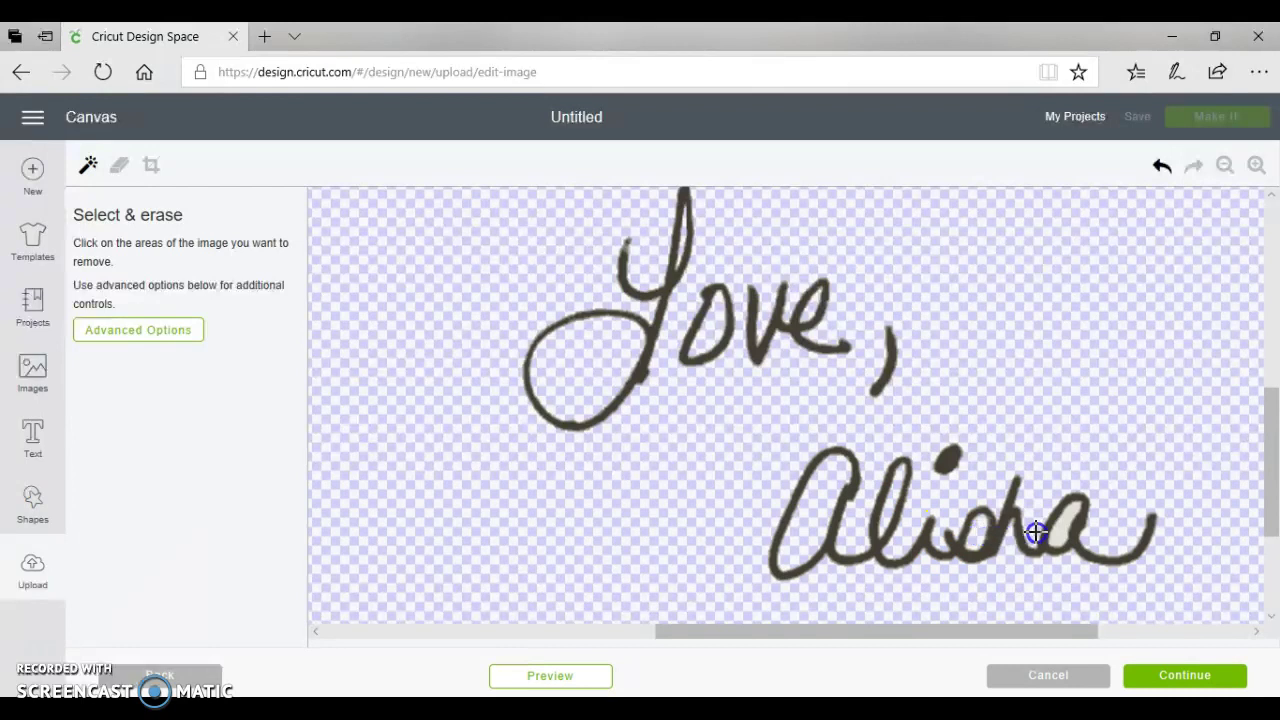
left_click(1061, 524)
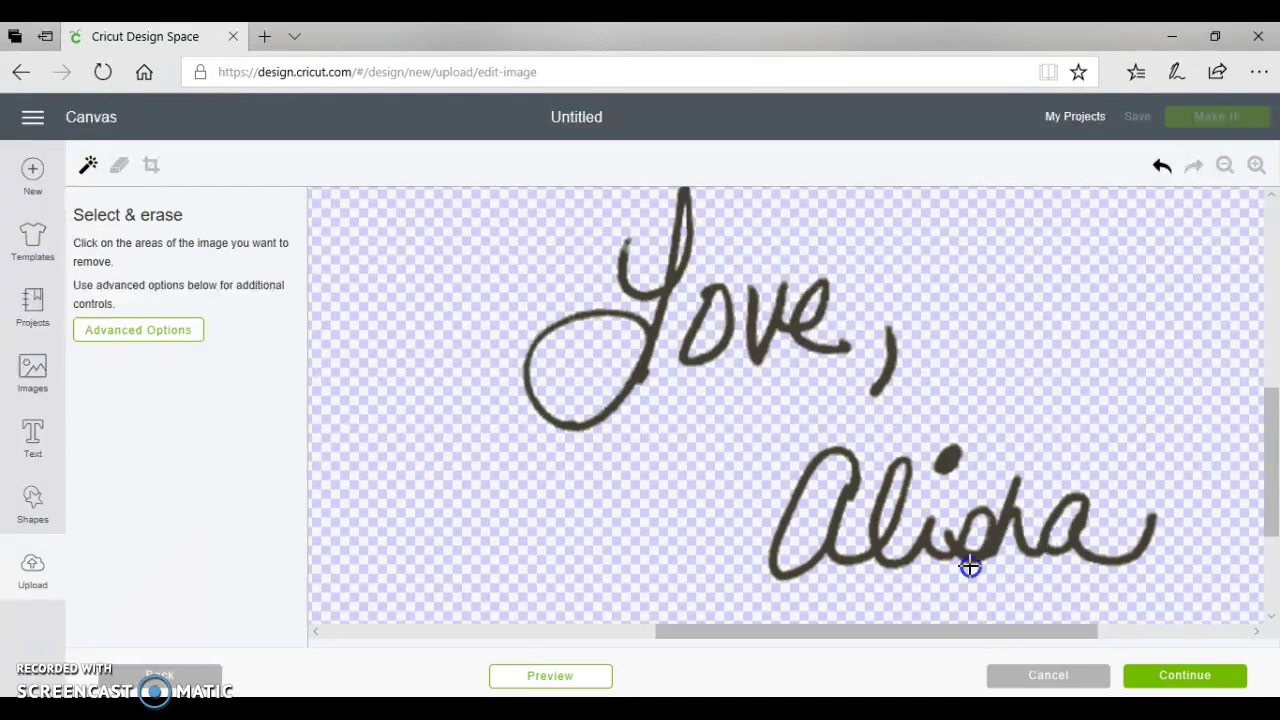
left_click(940, 635)
mouse_move(940, 635)
left_mouse_down()
mouse_move(723, 640)
mouse_move(951, 631)
left_mouse_up()
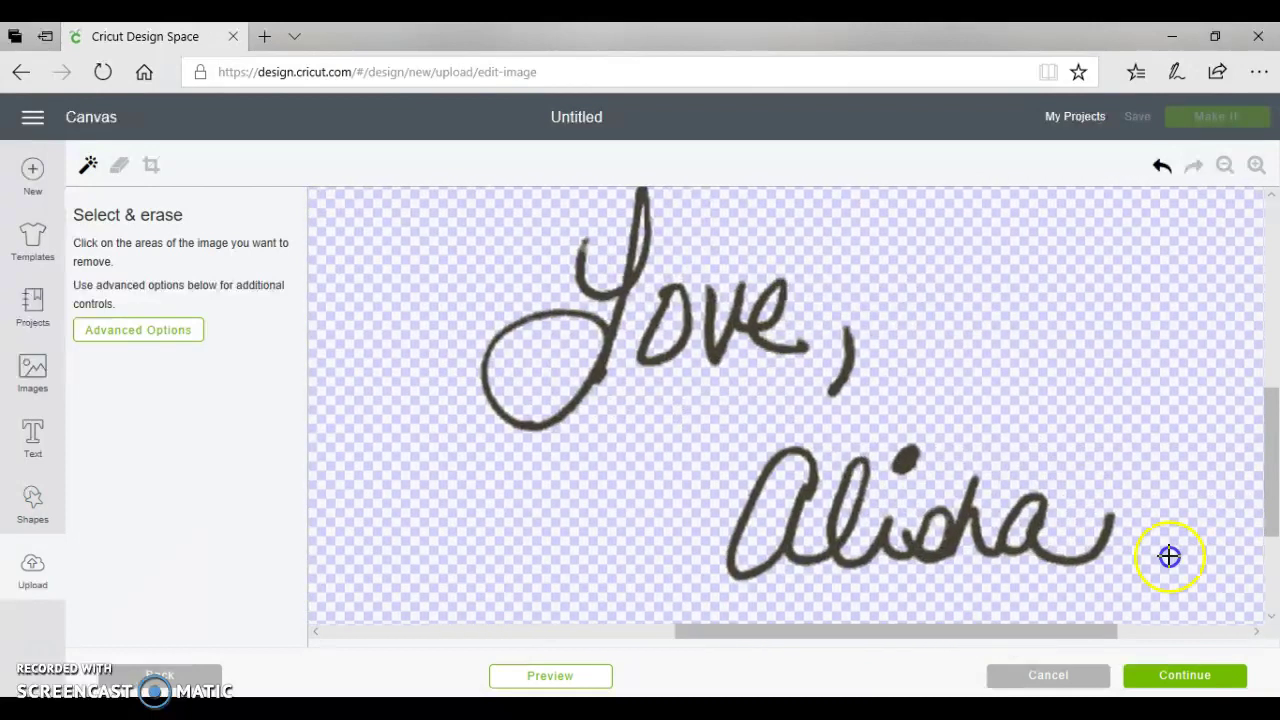
left_click_drag(1267, 478, 1171, 389)
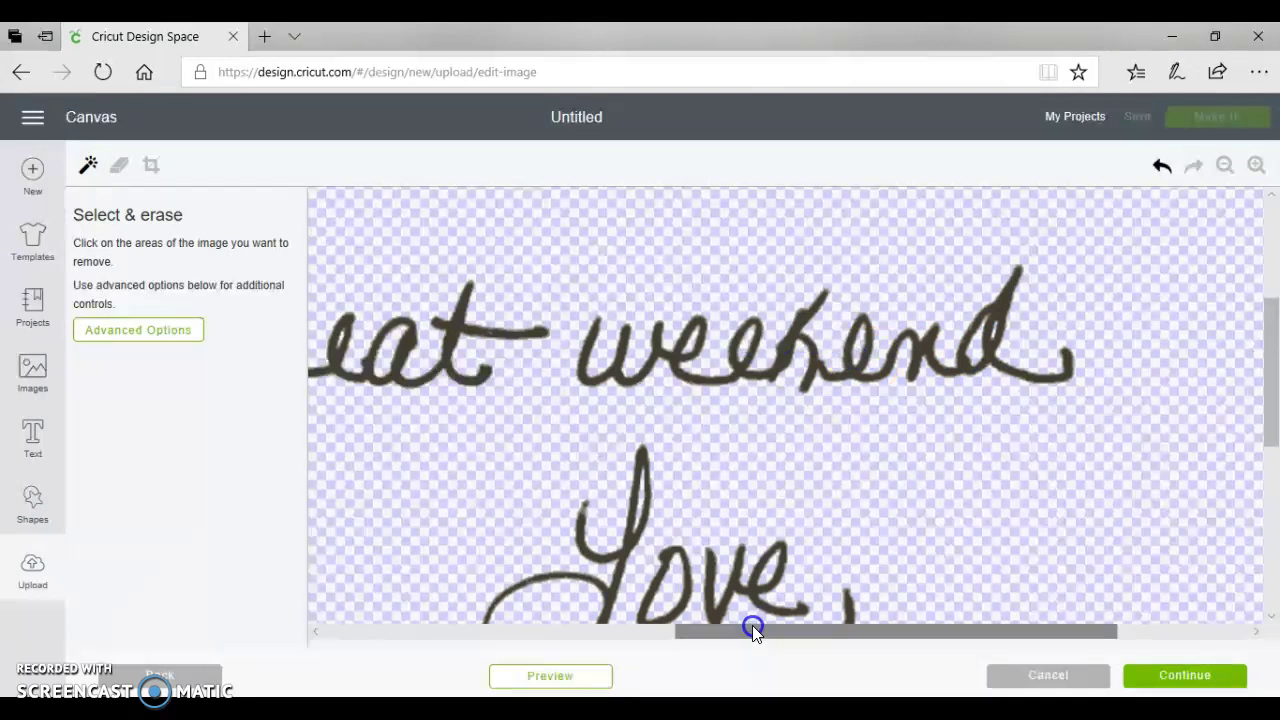
left_click_drag(751, 625, 427, 600)
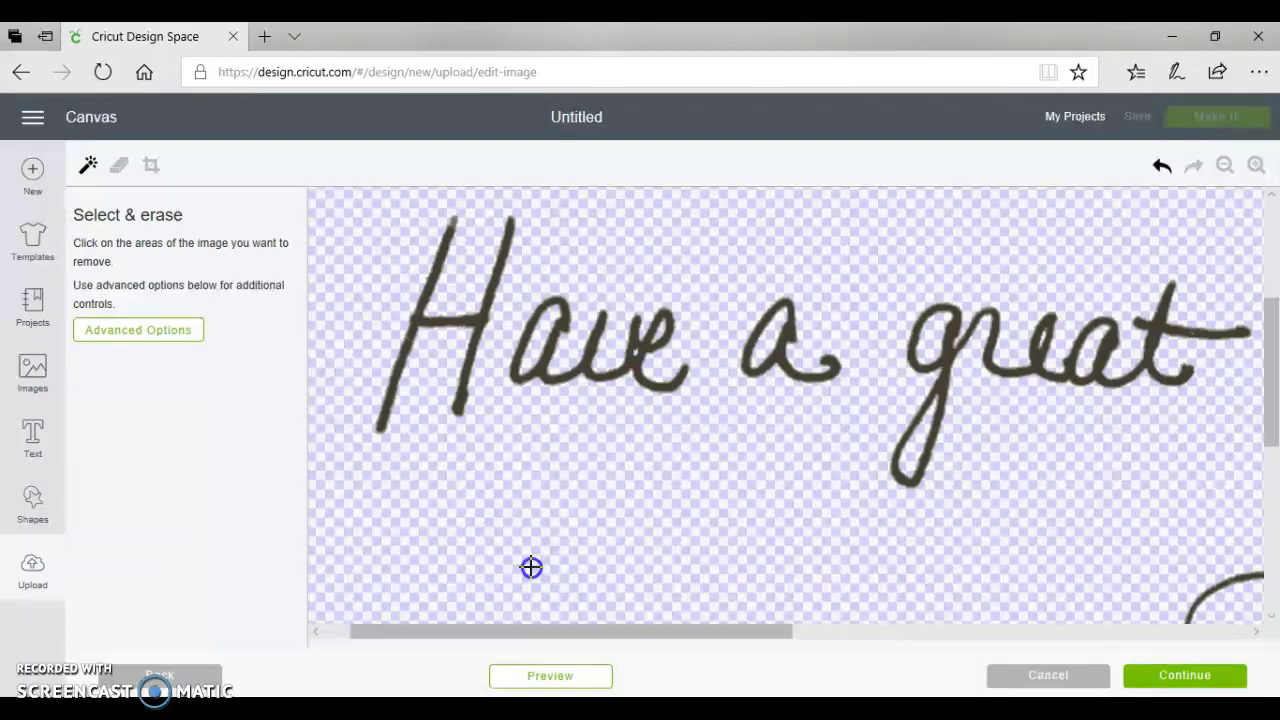
left_click(808, 580)
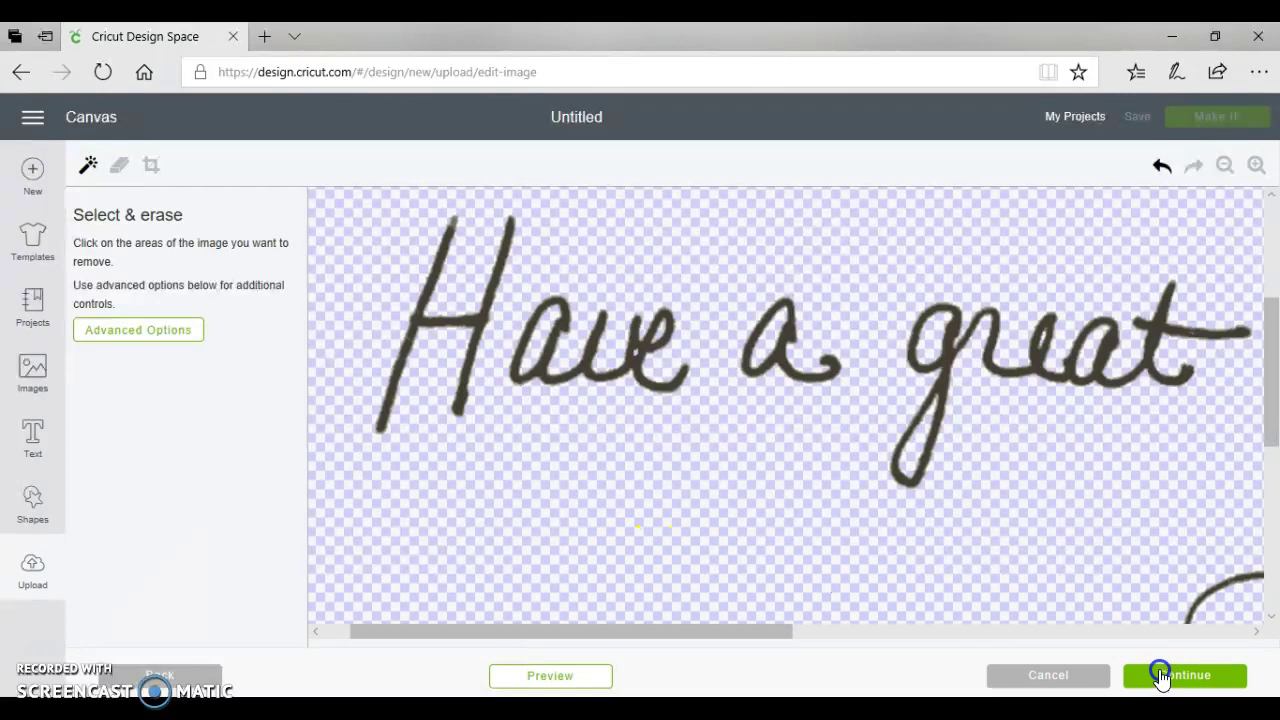
- Save the erased handwriting as a Cut image named myhandwriting
left_click(1160, 676)
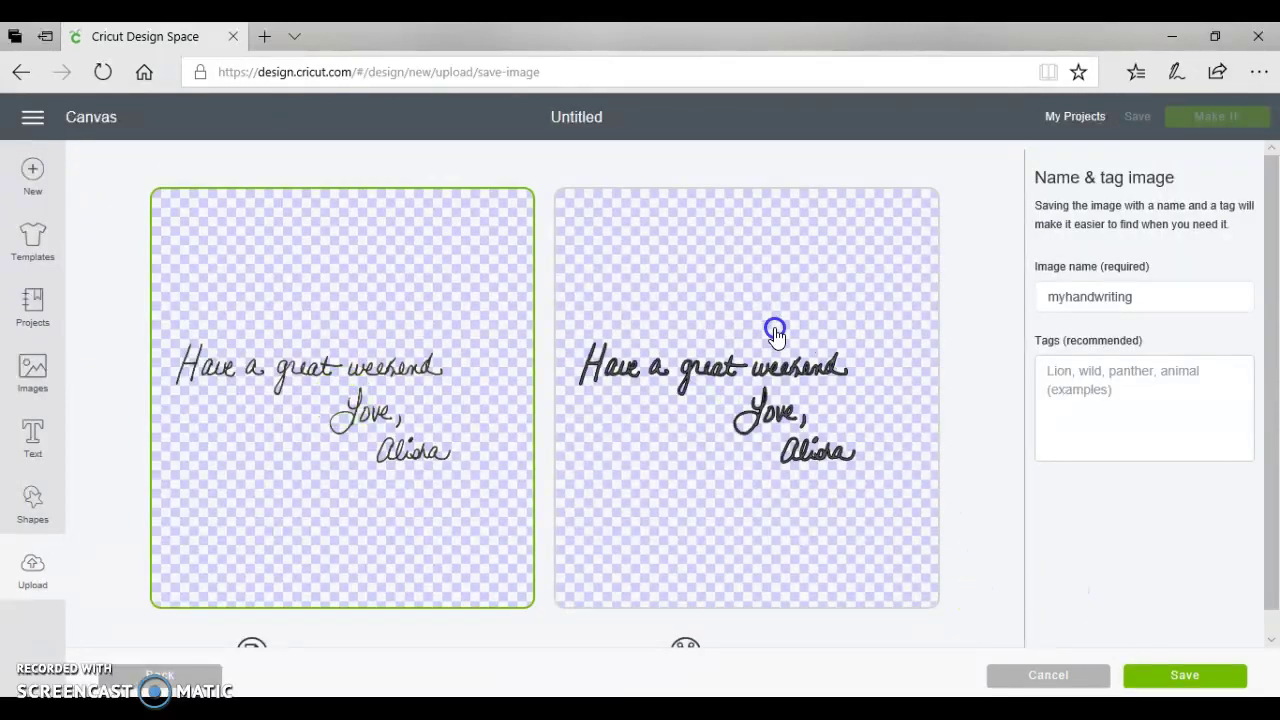
left_click(674, 456)
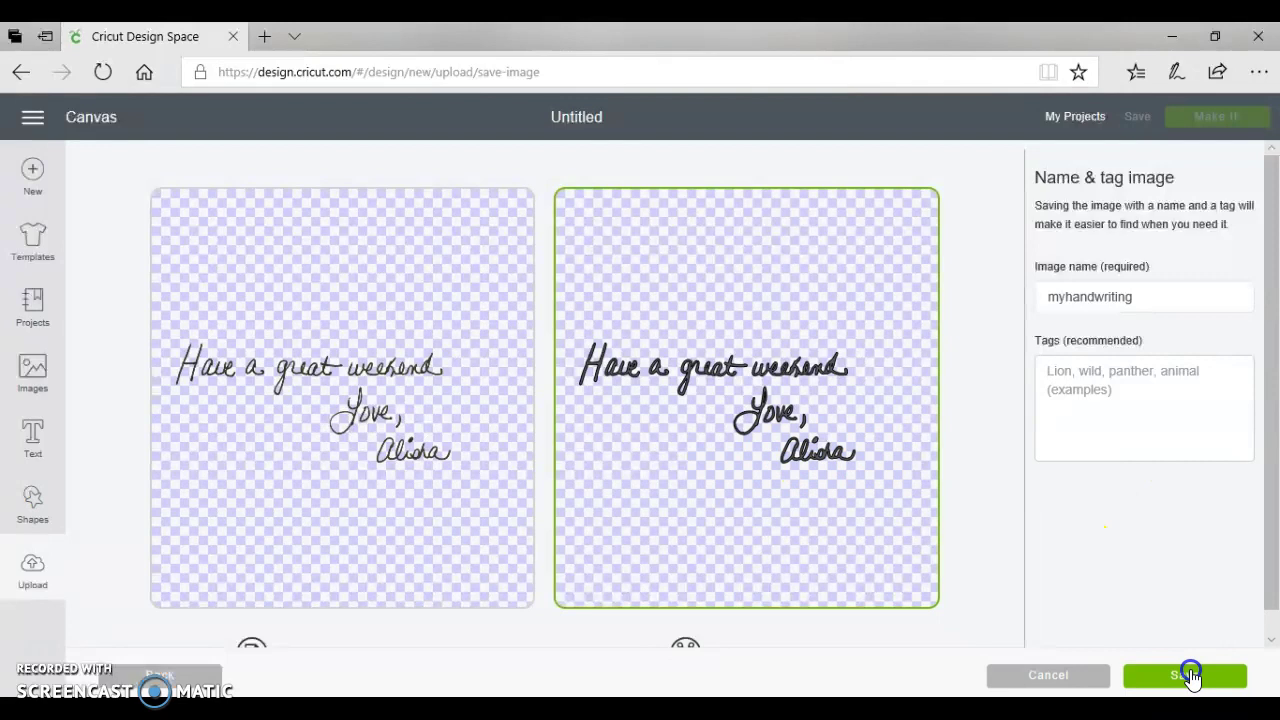
left_click(1190, 676)
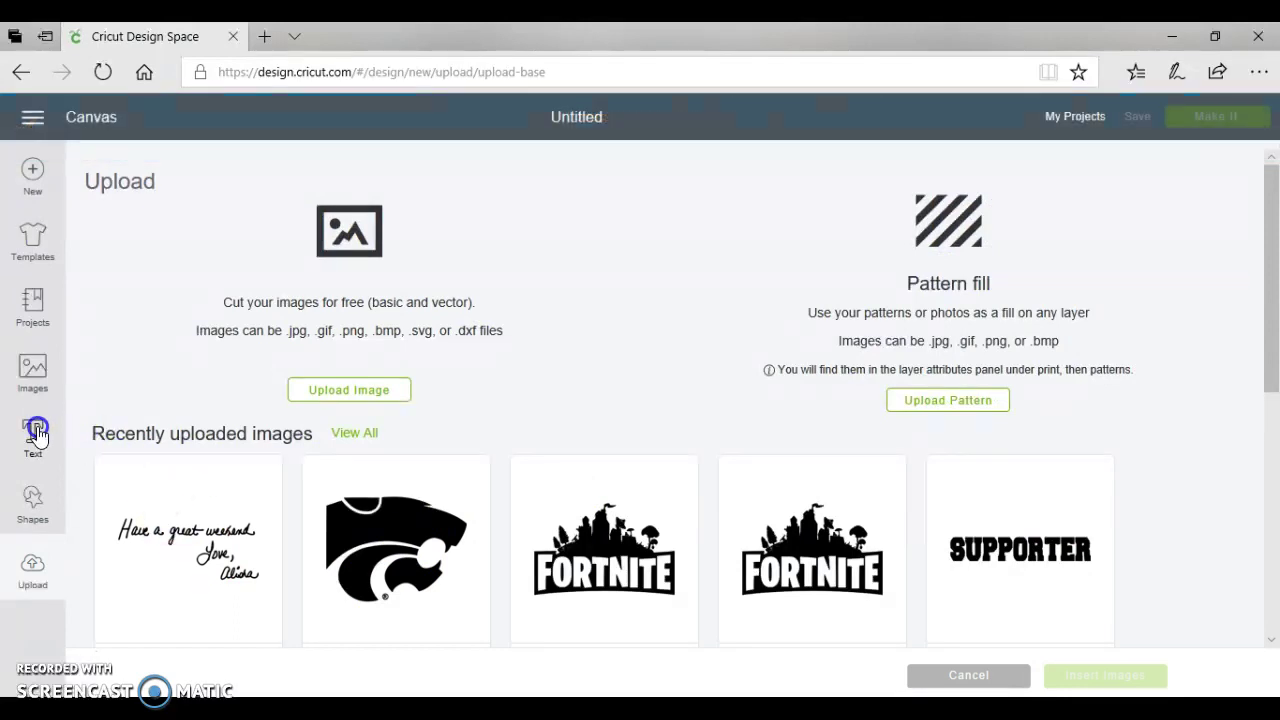
- Insert the myhandwriting image from Recently uploaded images into the canvas project
left_click(36, 432)
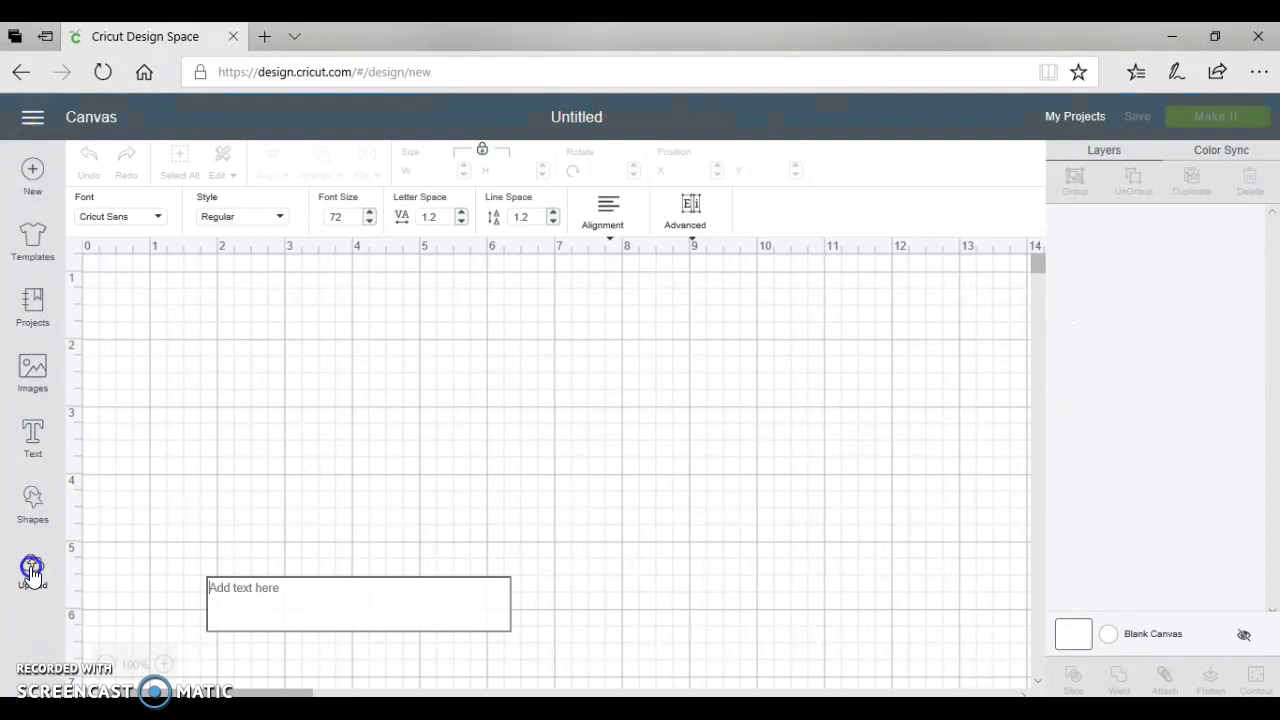
left_click(32, 572)
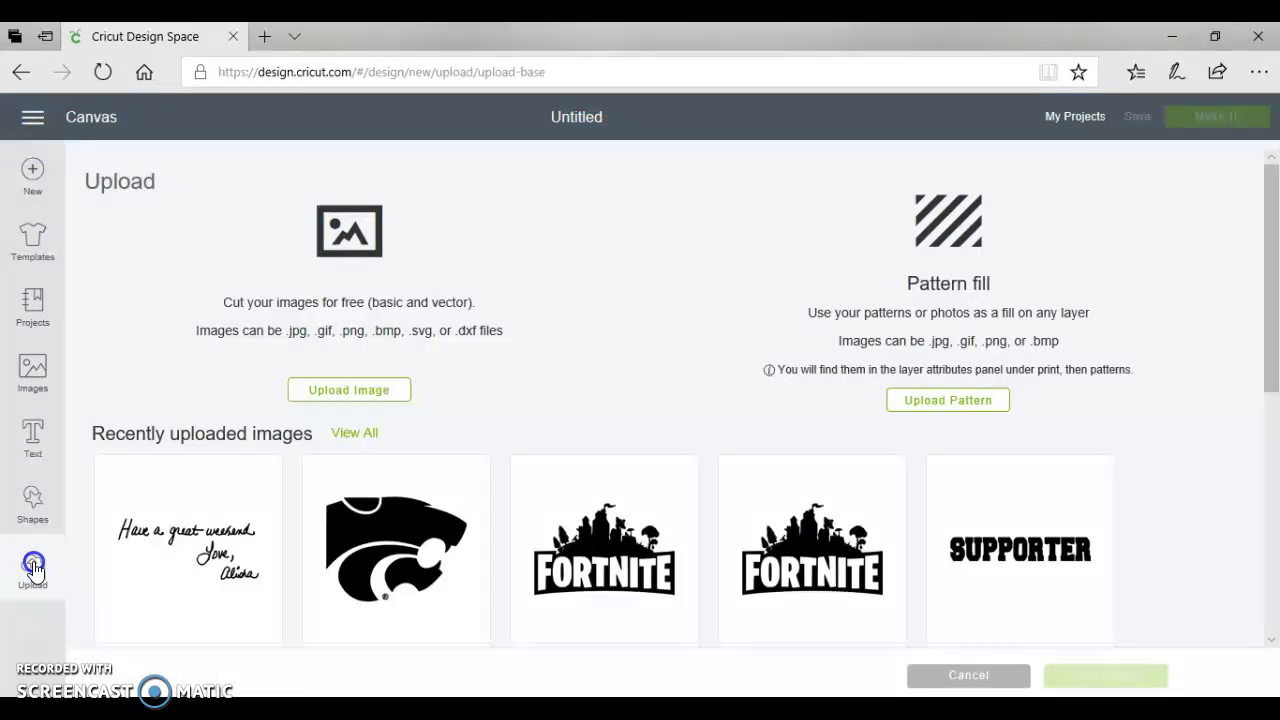
left_click(172, 537)
left_click(1120, 678)
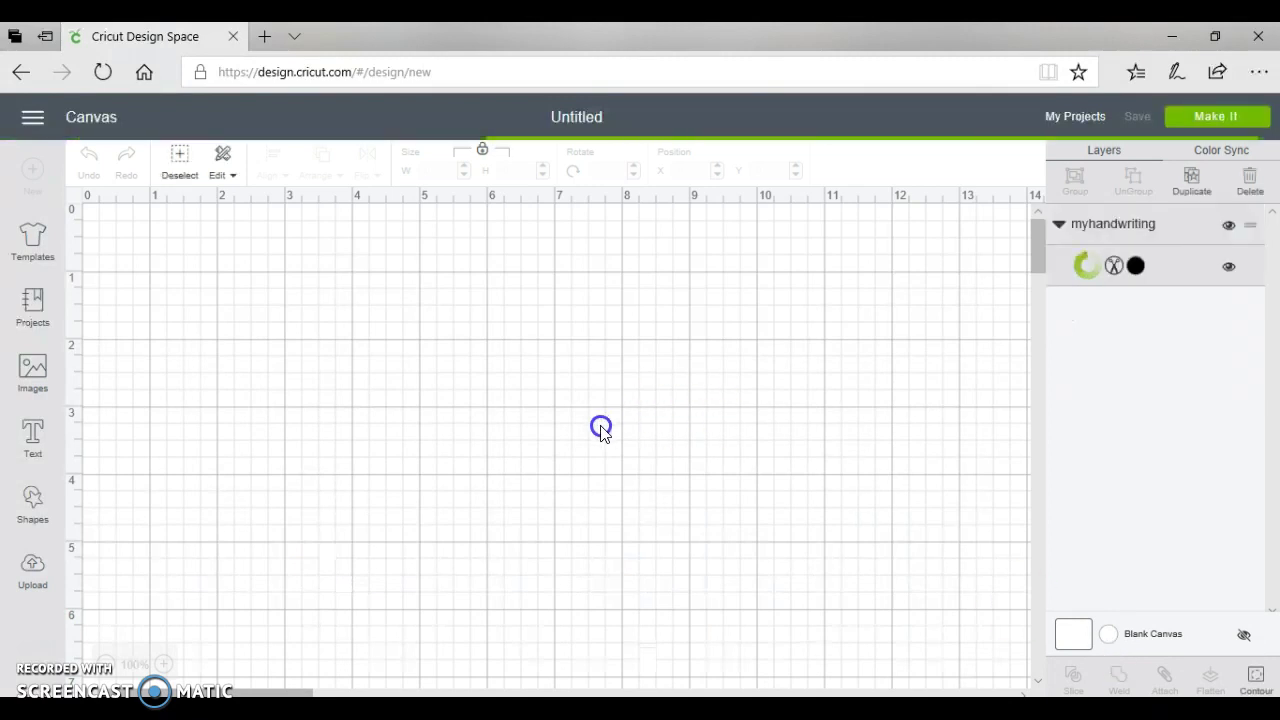
- Move the handwriting to X 1.541, Y 0.681 and resize it to 10.959 x 4.774 in
left_click_drag(329, 363, 340, 331)
left_click(471, 389)
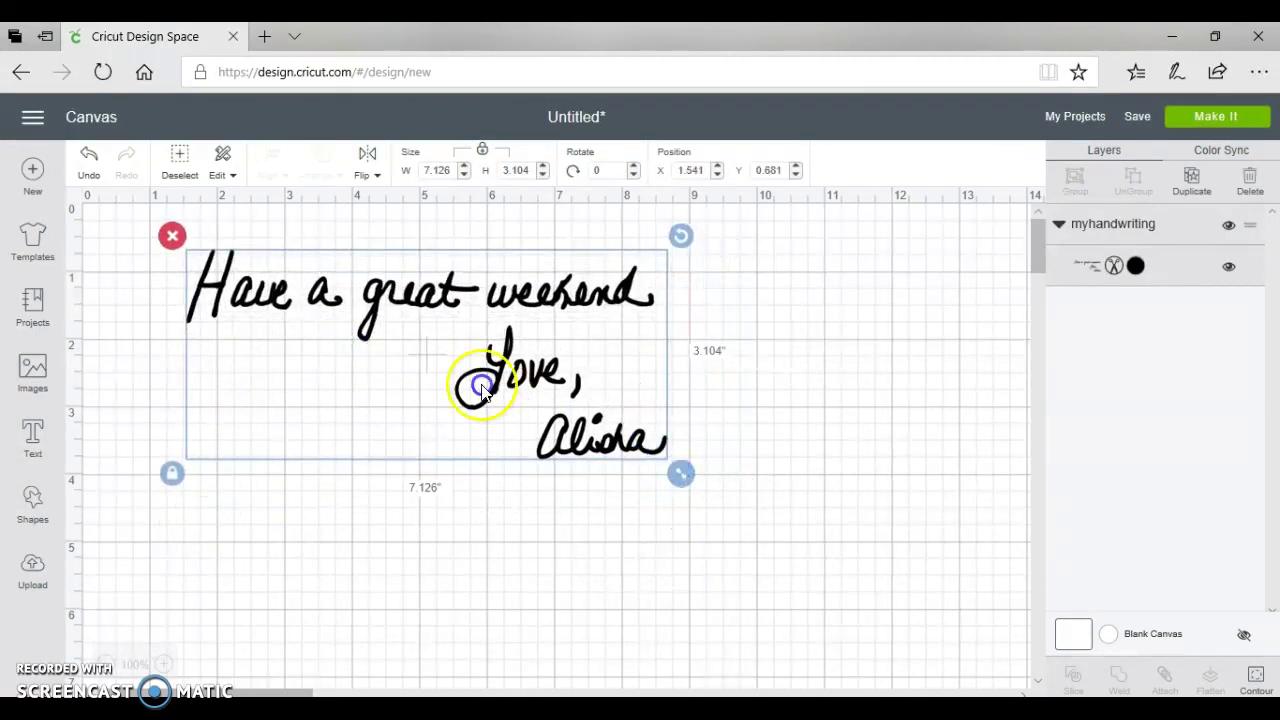
left_click(313, 352)
left_click_drag(680, 471, 938, 605)
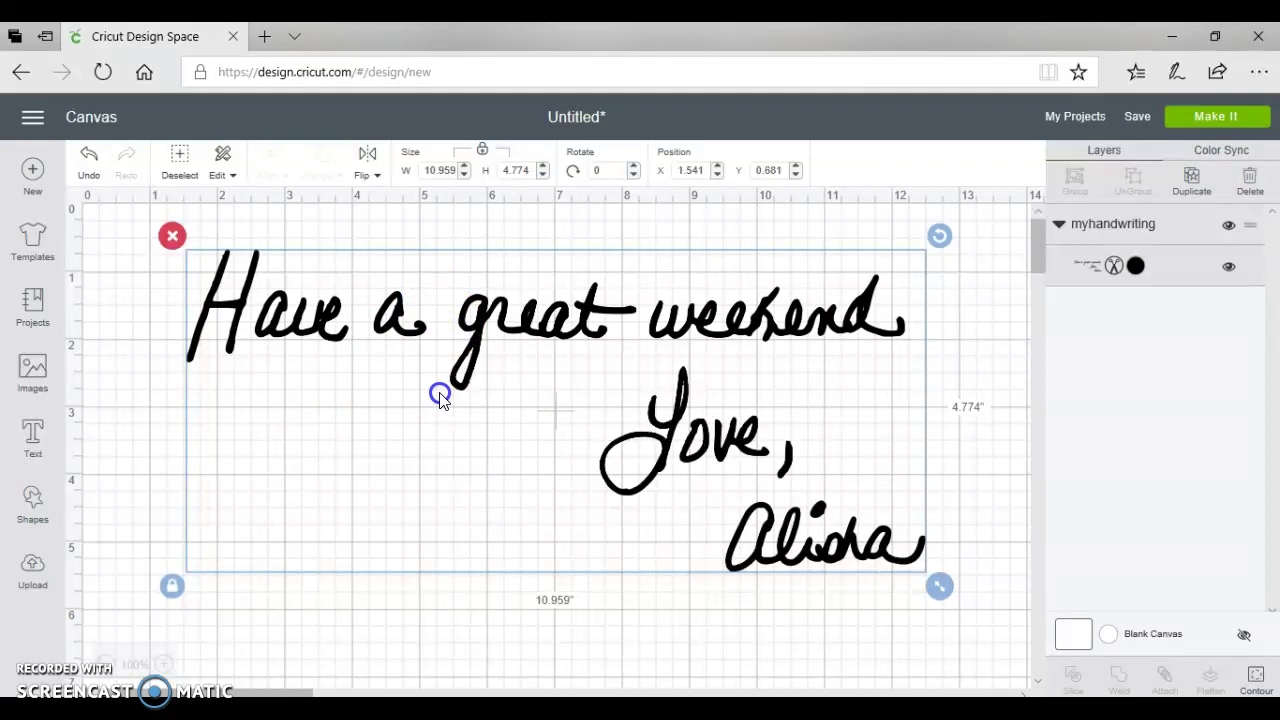
left_click(517, 507)
left_click(610, 400)
left_click(618, 338)
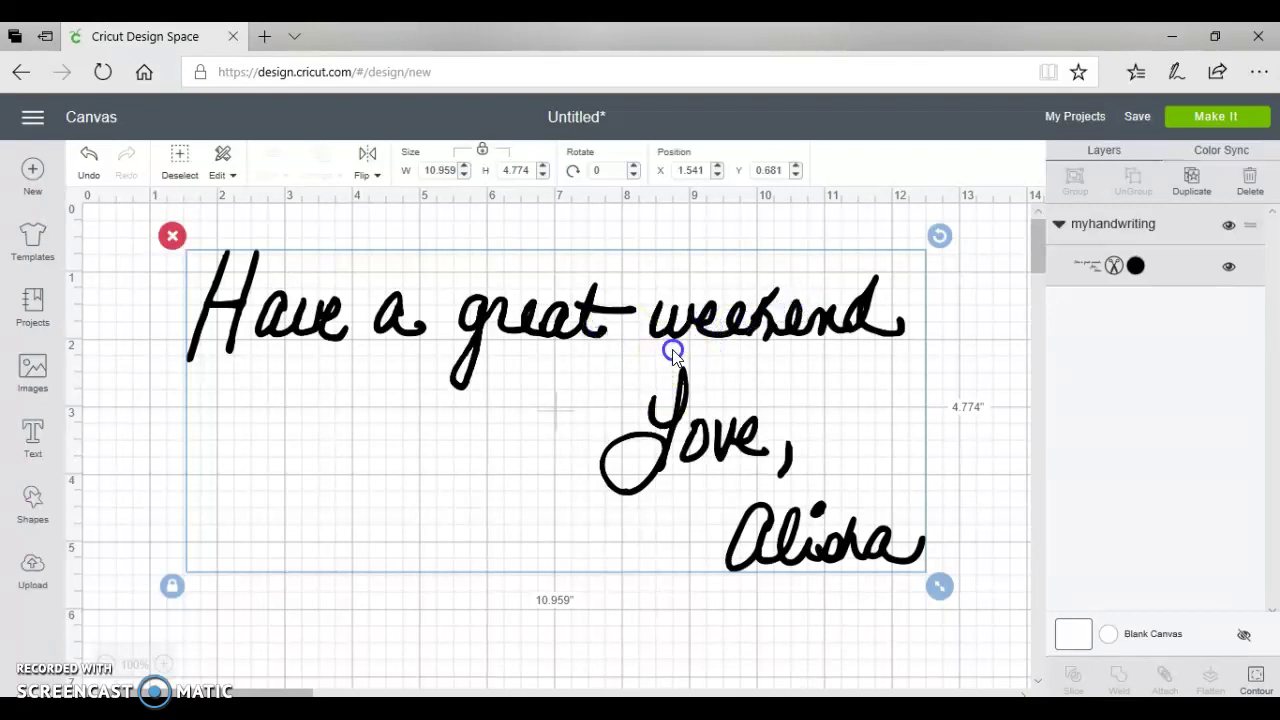